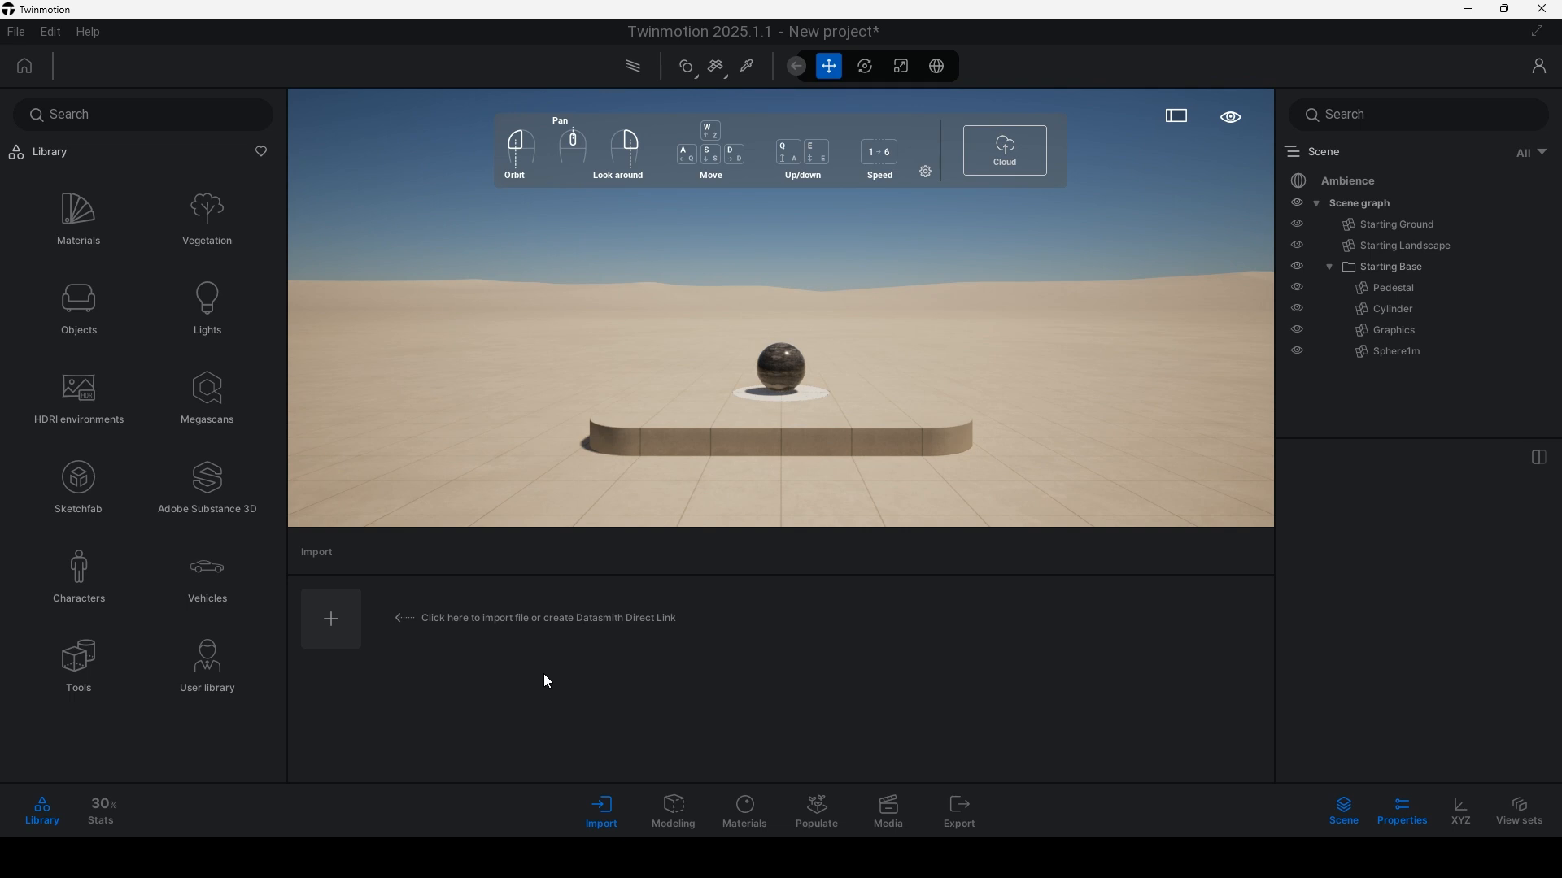
Examine the geometry import dialog without importing a file, and view the modeling tools
{"action": "left_click", "coordinate": [333, 611]}
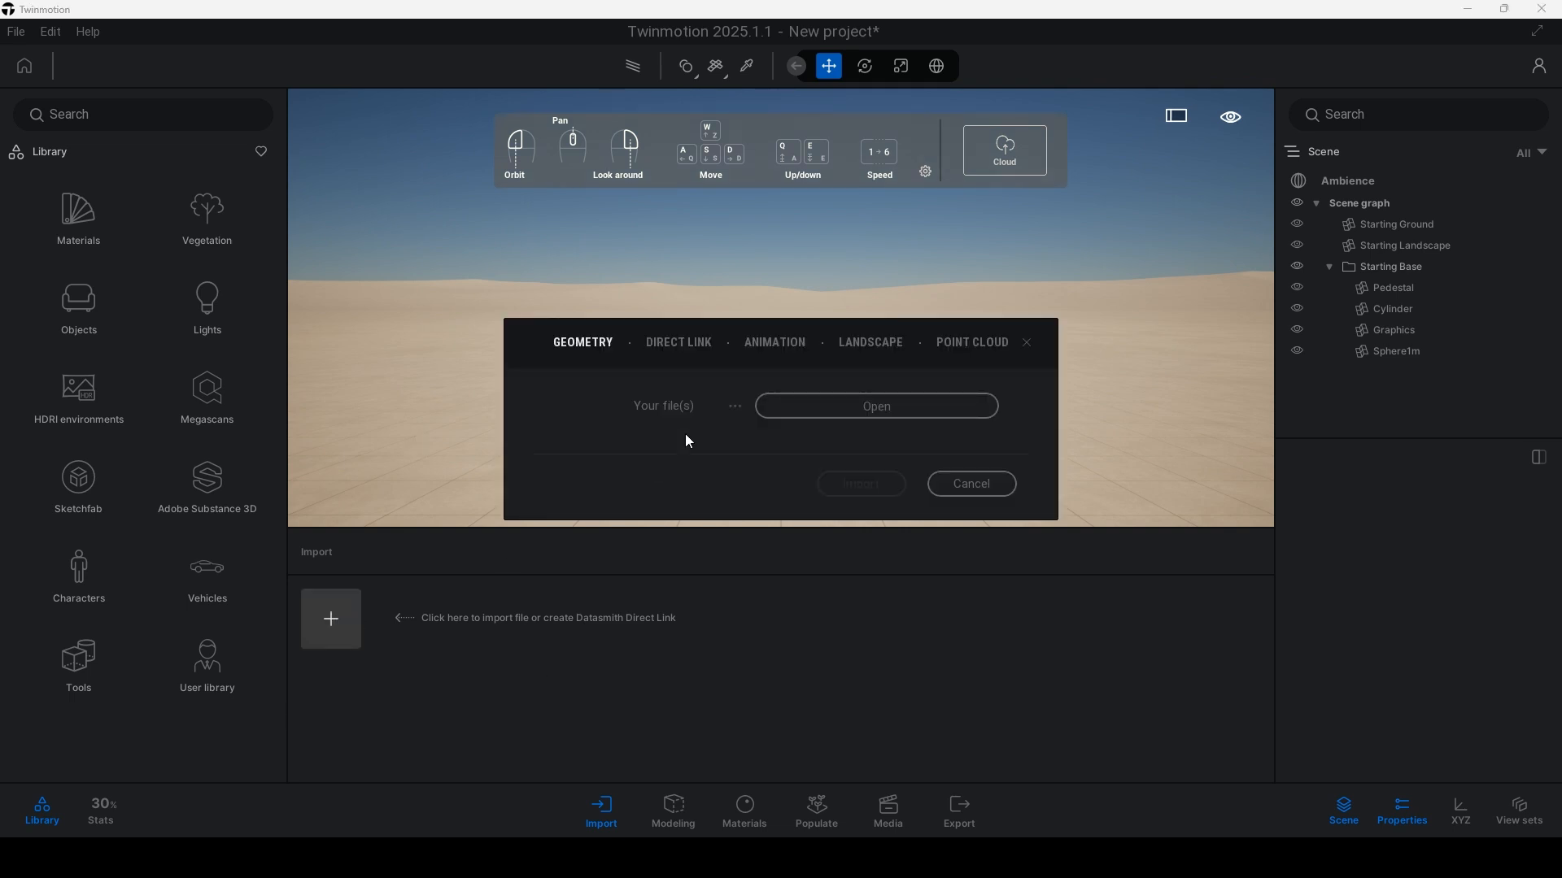
{"action": "left_click", "coordinate": [883, 416]}
{"action": "left_click", "coordinate": [1486, 127]}
{"action": "left_click", "coordinate": [984, 483]}
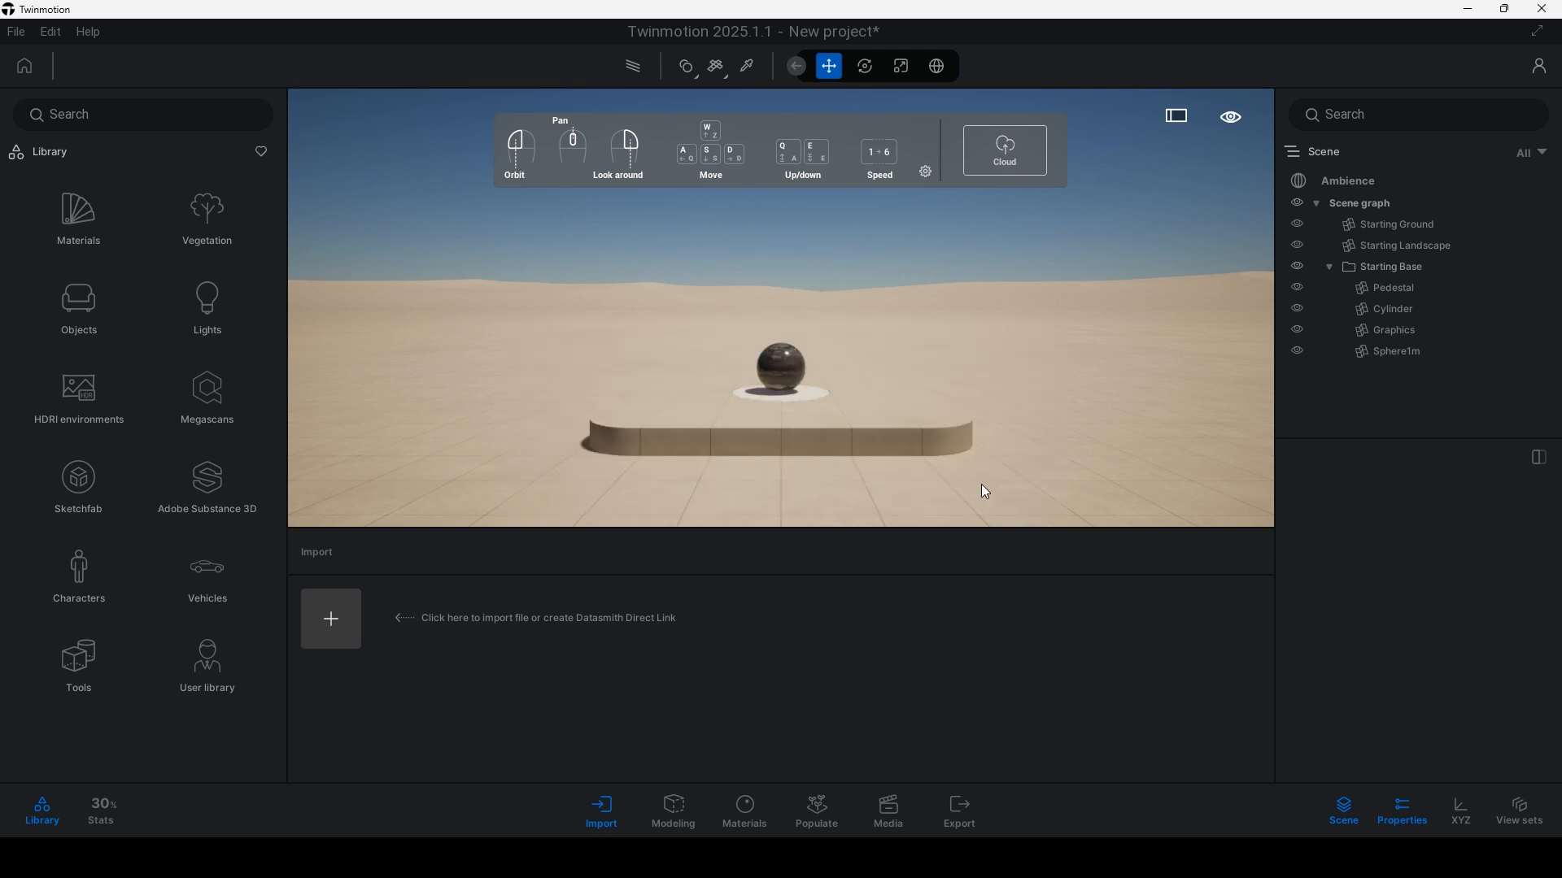
{"action": "left_click", "coordinate": [680, 819]}
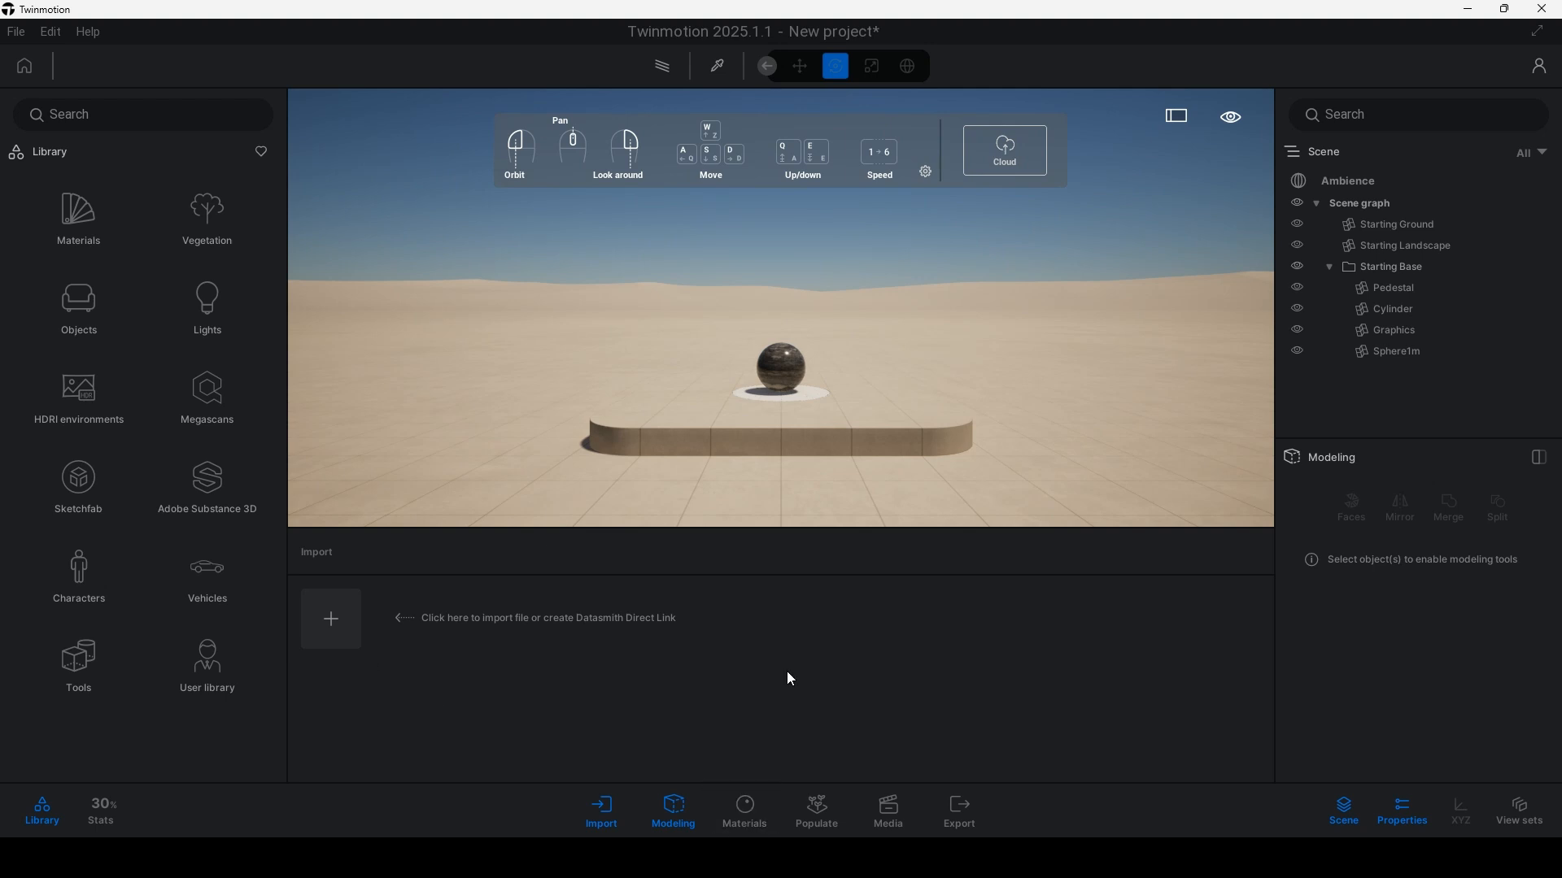
Show the project's materials and open the Metal category of the material library
{"action": "left_click", "coordinate": [749, 810]}
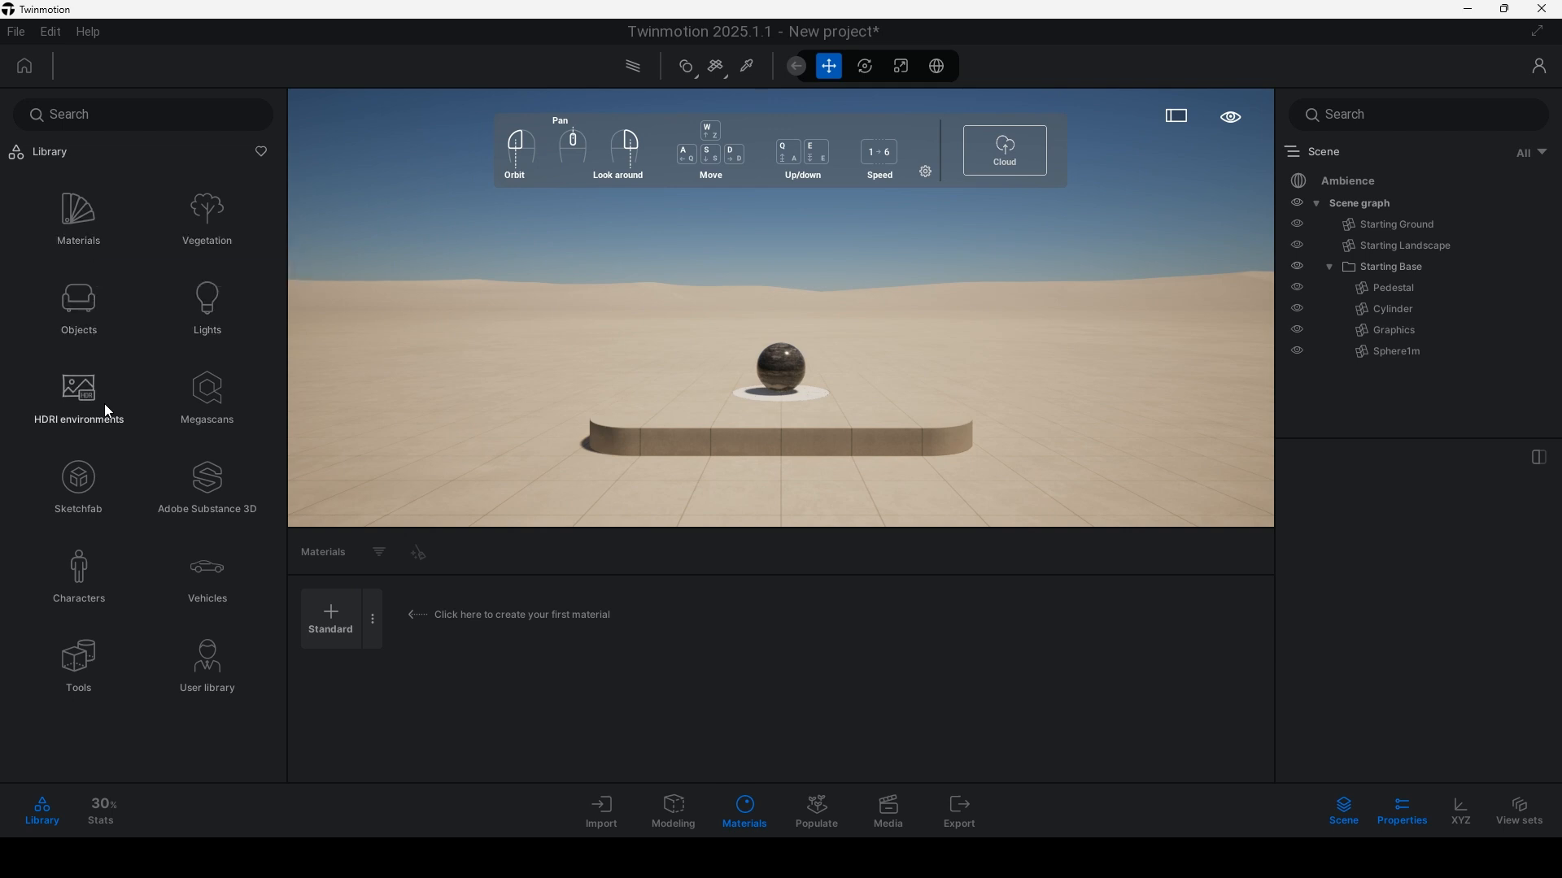
{"action": "left_click", "coordinate": [75, 219]}
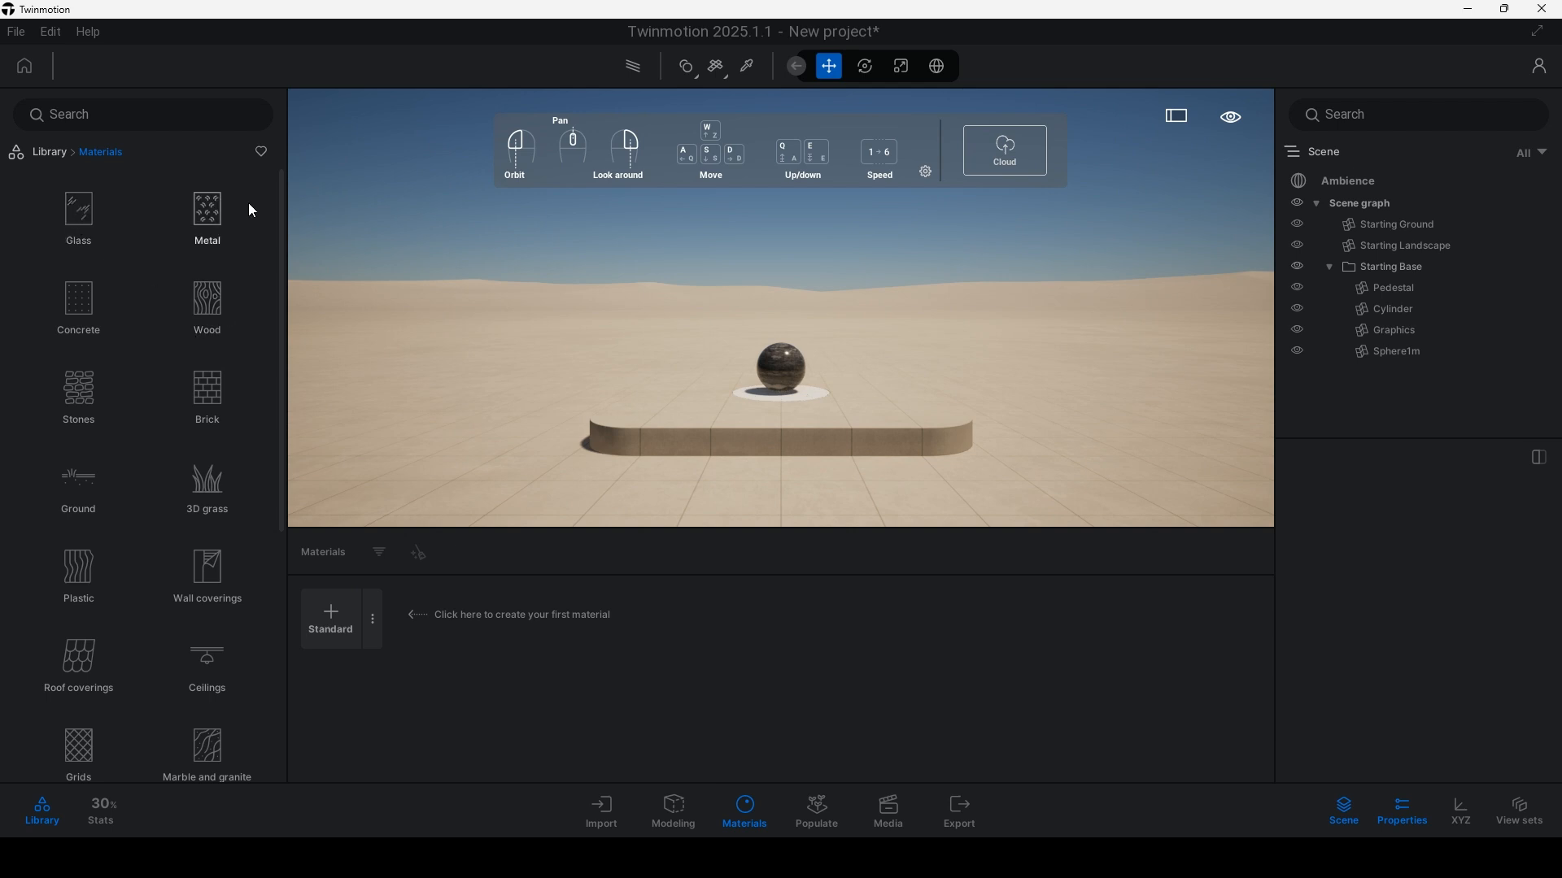
{"action": "scroll", "coordinate": [171, 634], "scroll_direction": "down", "scroll_amount": 5}
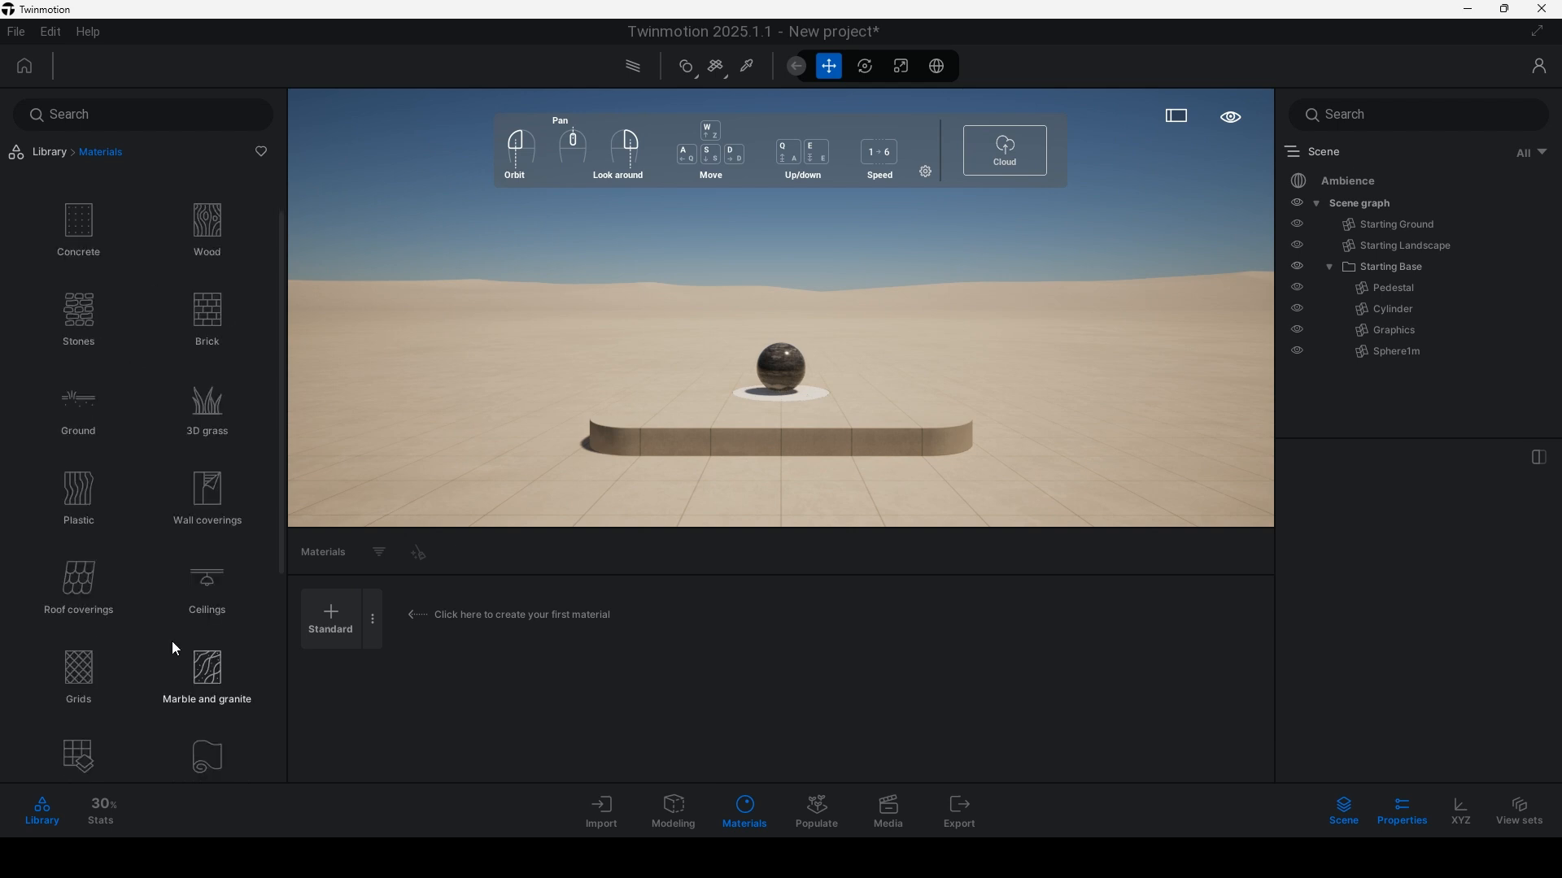
{"action": "scroll", "coordinate": [171, 635], "scroll_direction": "up", "scroll_amount": 5}
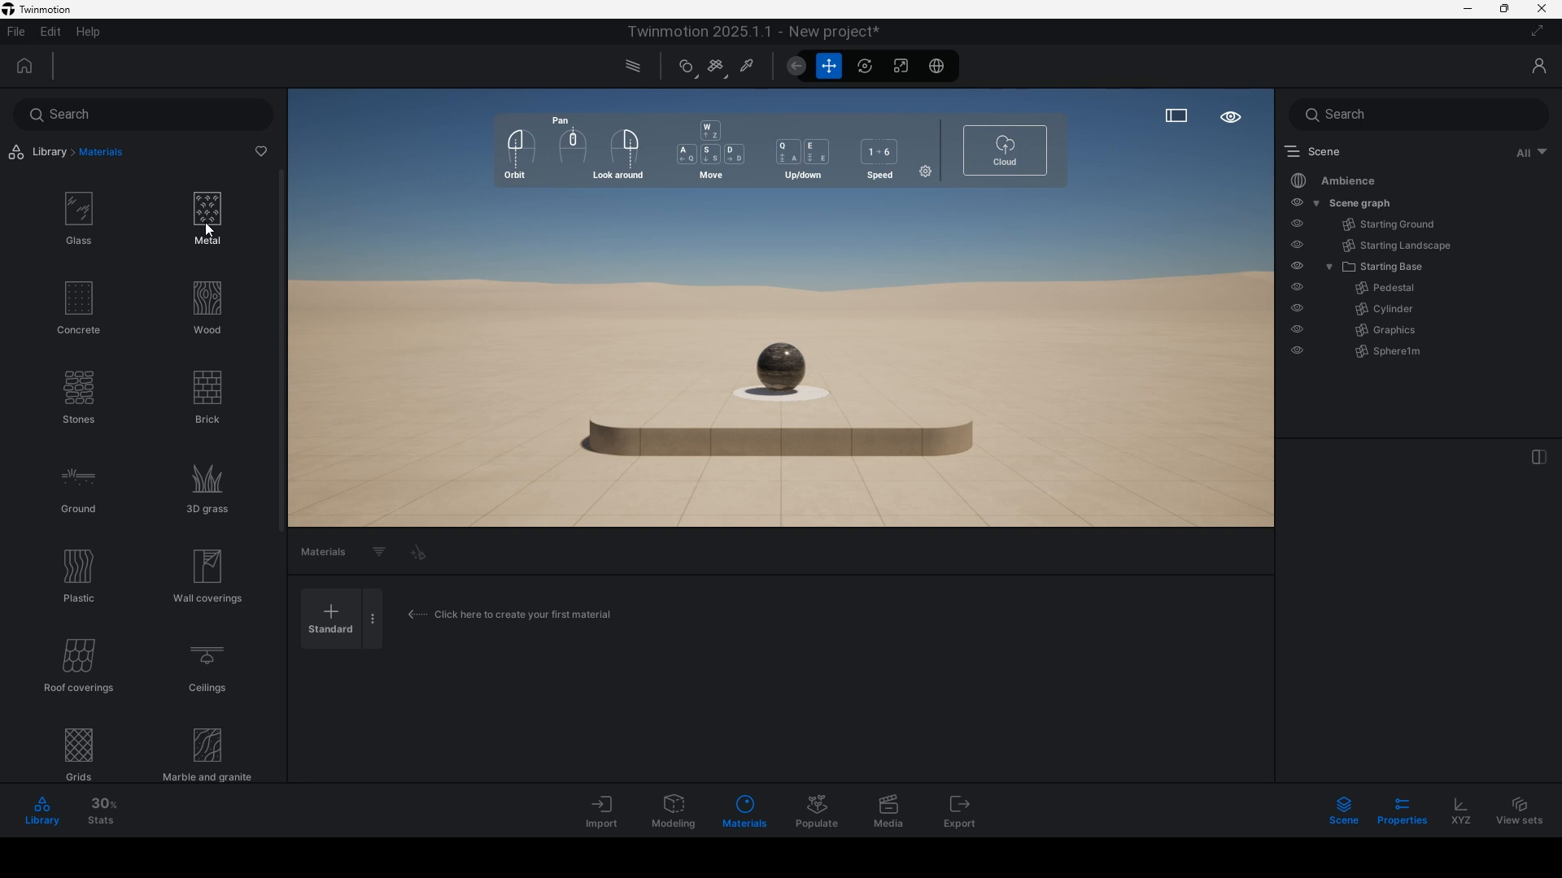
{"action": "left_click", "coordinate": [207, 213]}
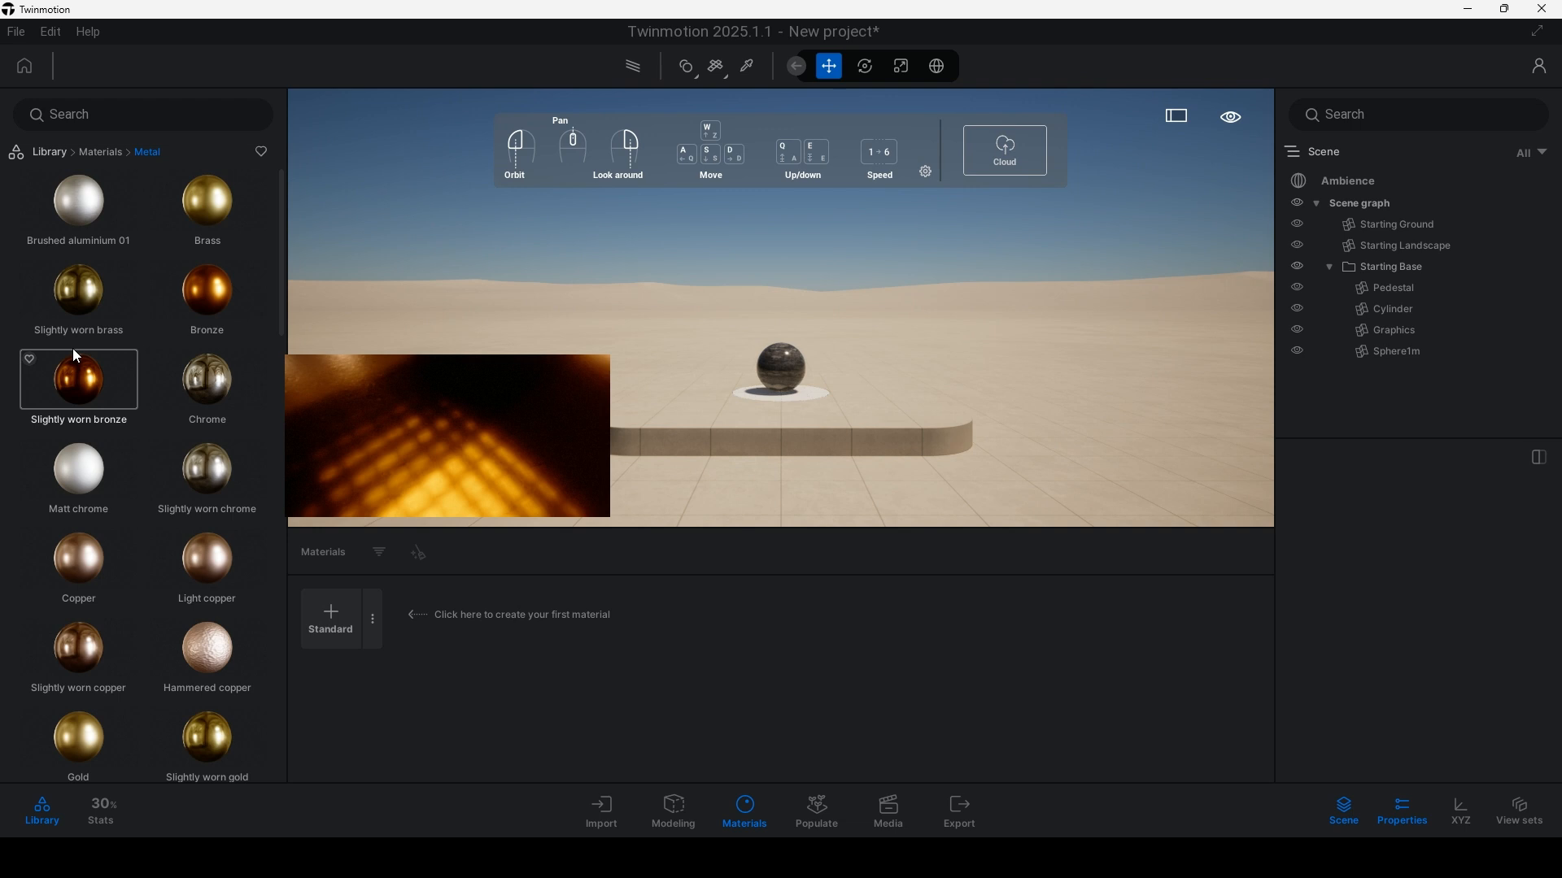
Look through the metal materials in the library, down to the brushed, embossed and sandblasted finishes
{"action": "scroll", "coordinate": [158, 532], "scroll_direction": "down", "scroll_amount": 3}
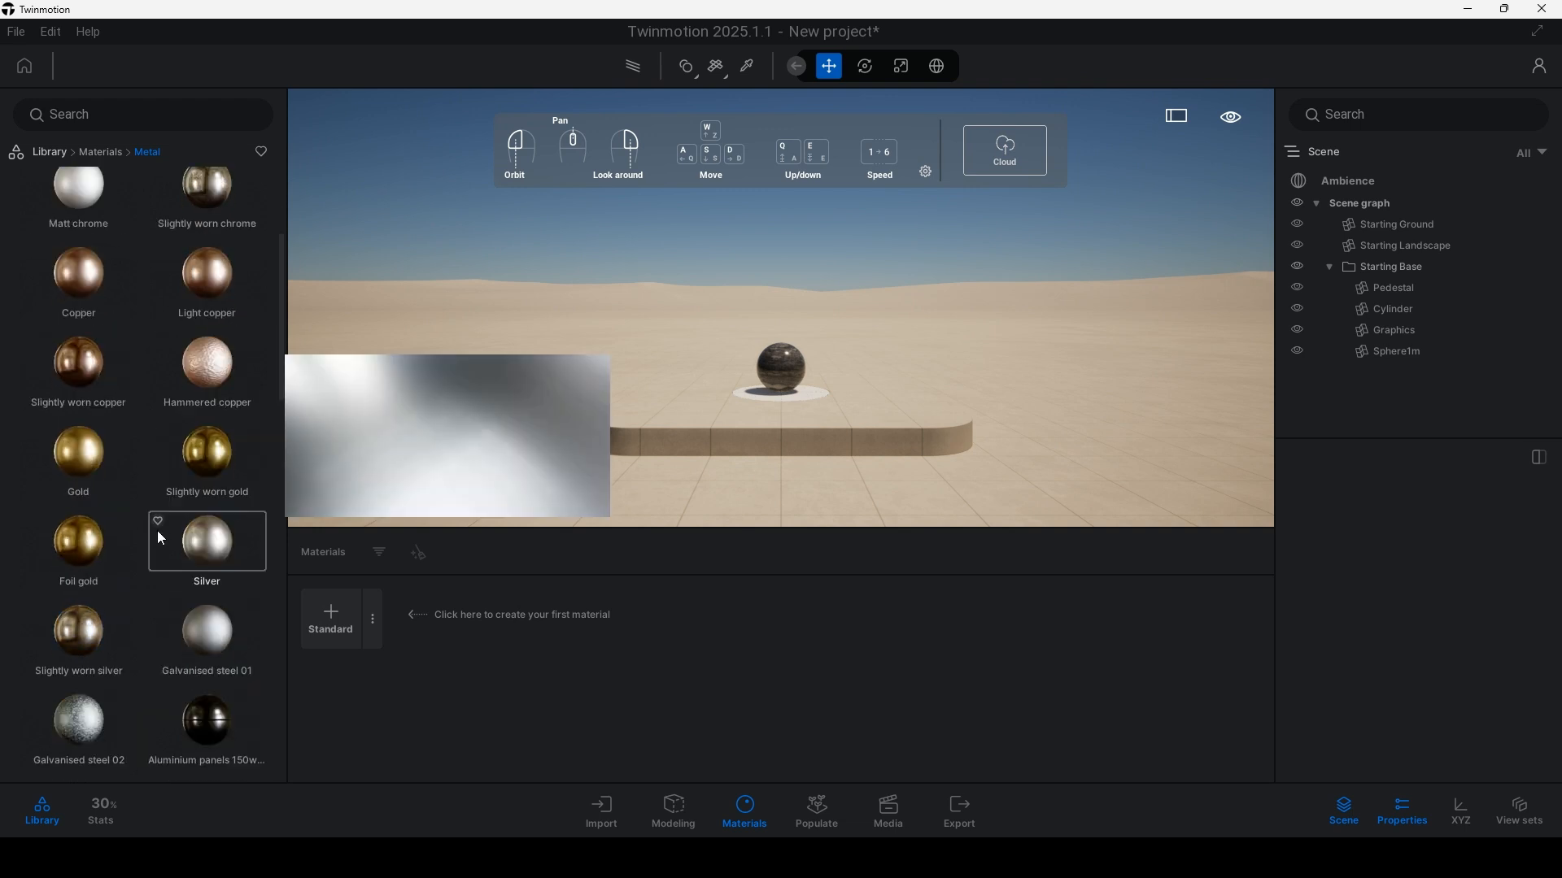
{"action": "scroll", "coordinate": [153, 637], "scroll_direction": "down", "scroll_amount": 2}
{"action": "scroll", "coordinate": [155, 641], "scroll_direction": "down", "scroll_amount": 6}
{"action": "scroll", "coordinate": [154, 646], "scroll_direction": "down", "scroll_amount": 10}
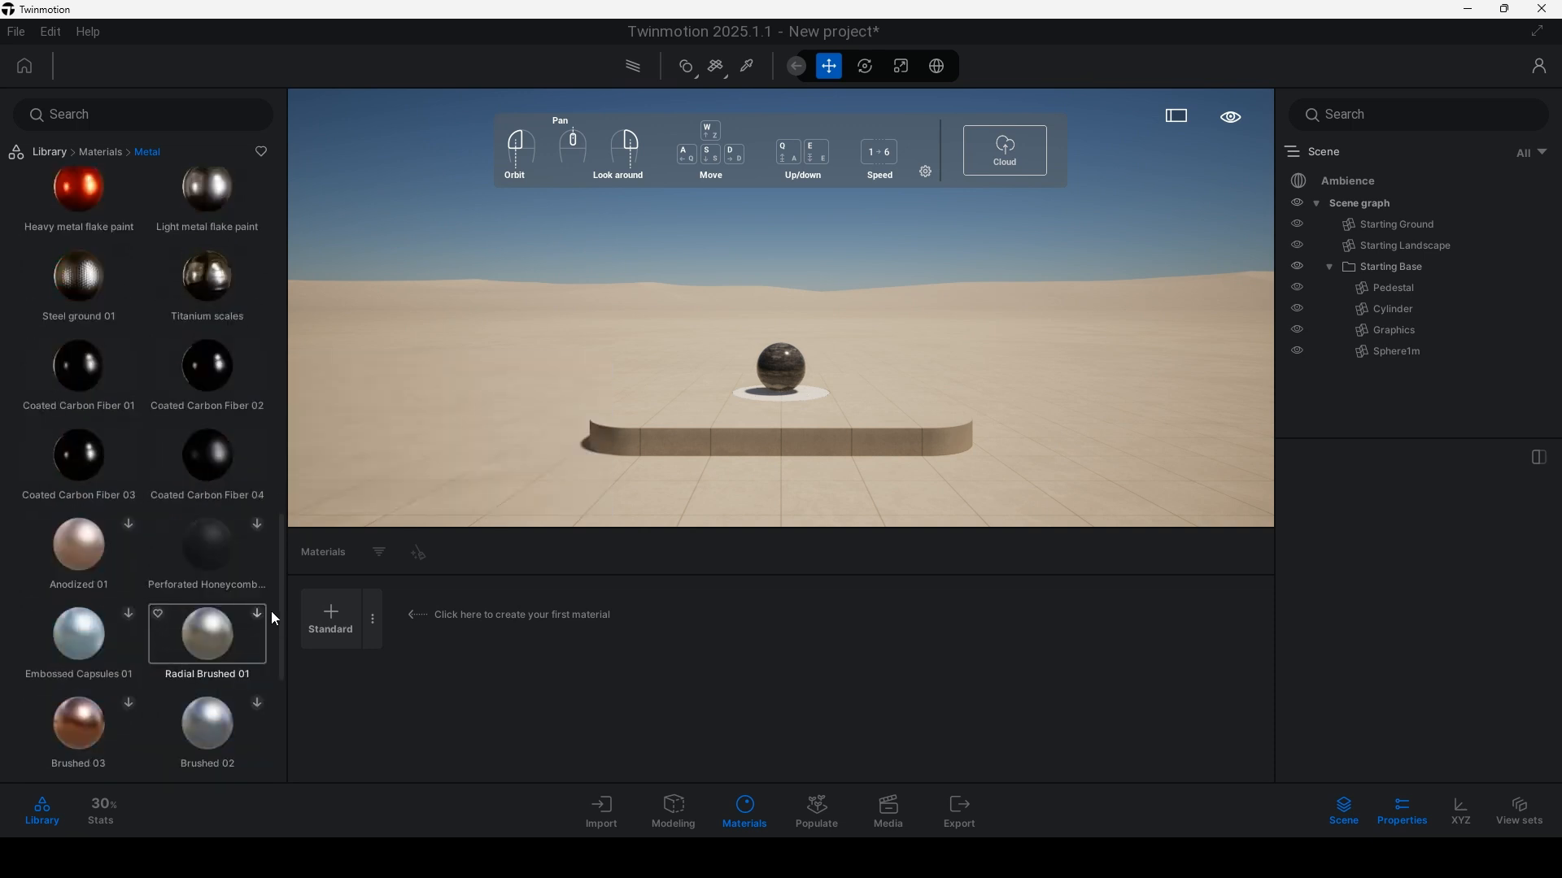
{"action": "scroll", "coordinate": [185, 657], "scroll_direction": "down", "scroll_amount": 2}
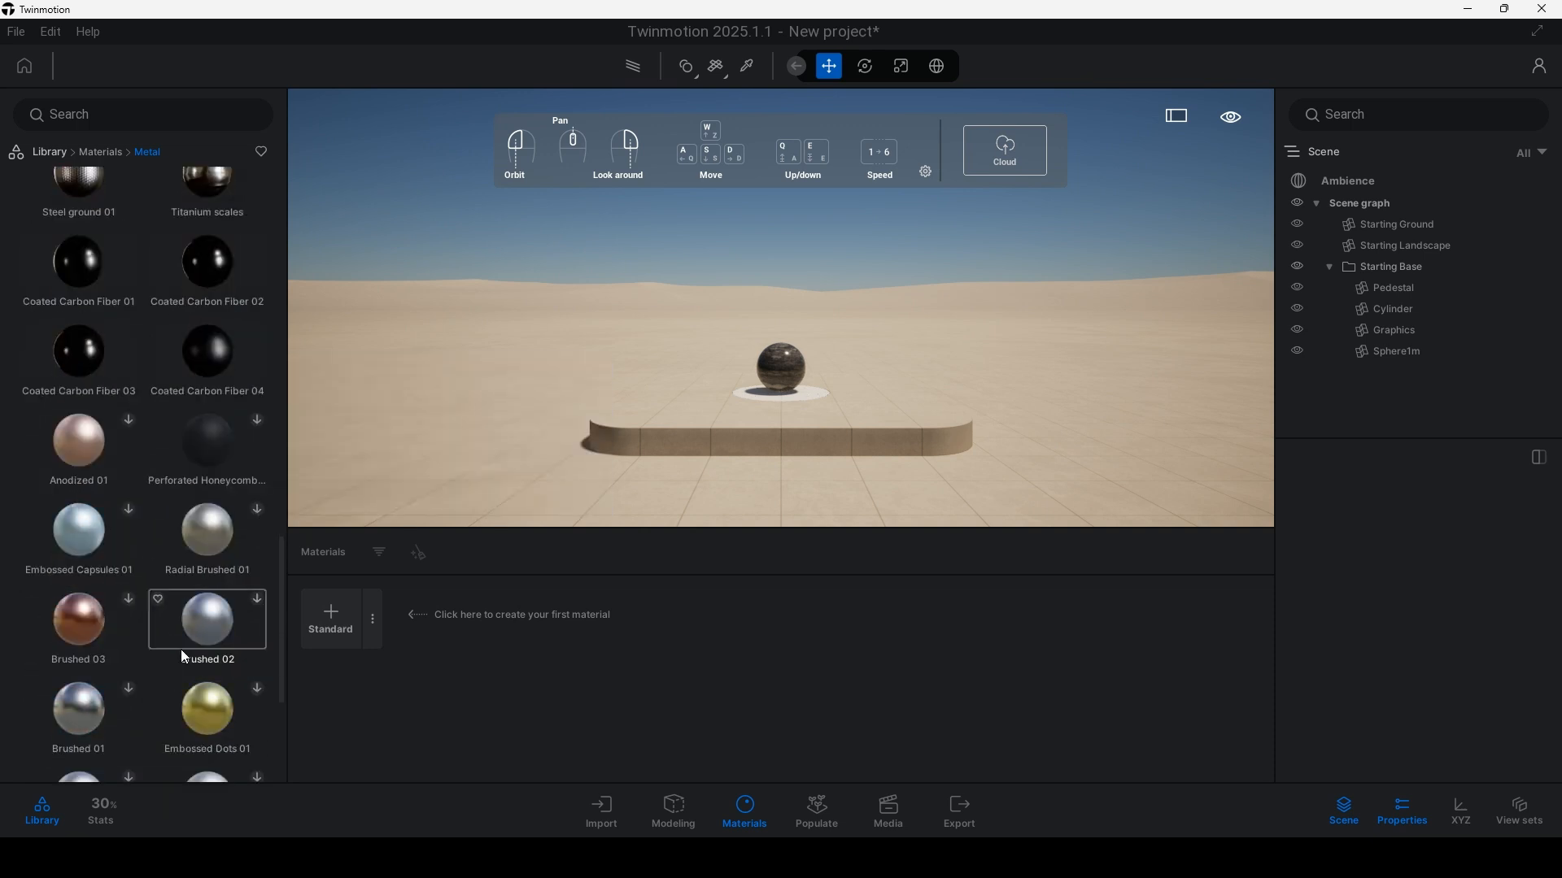
{"action": "scroll", "coordinate": [185, 656], "scroll_direction": "down", "scroll_amount": 1}
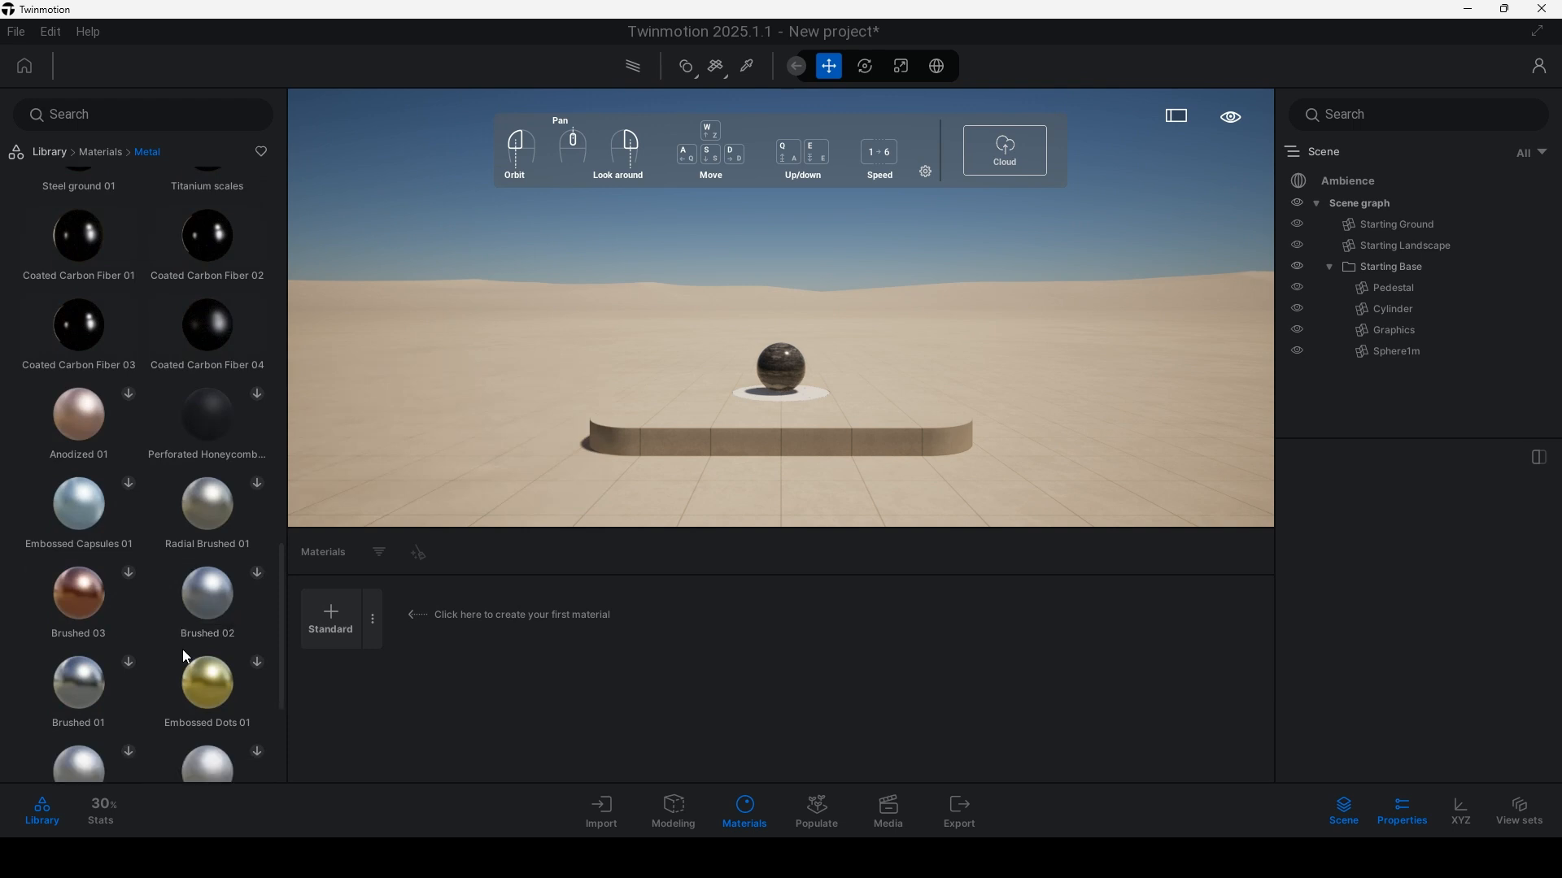
{"action": "scroll", "coordinate": [182, 649], "scroll_direction": "down", "scroll_amount": 2}
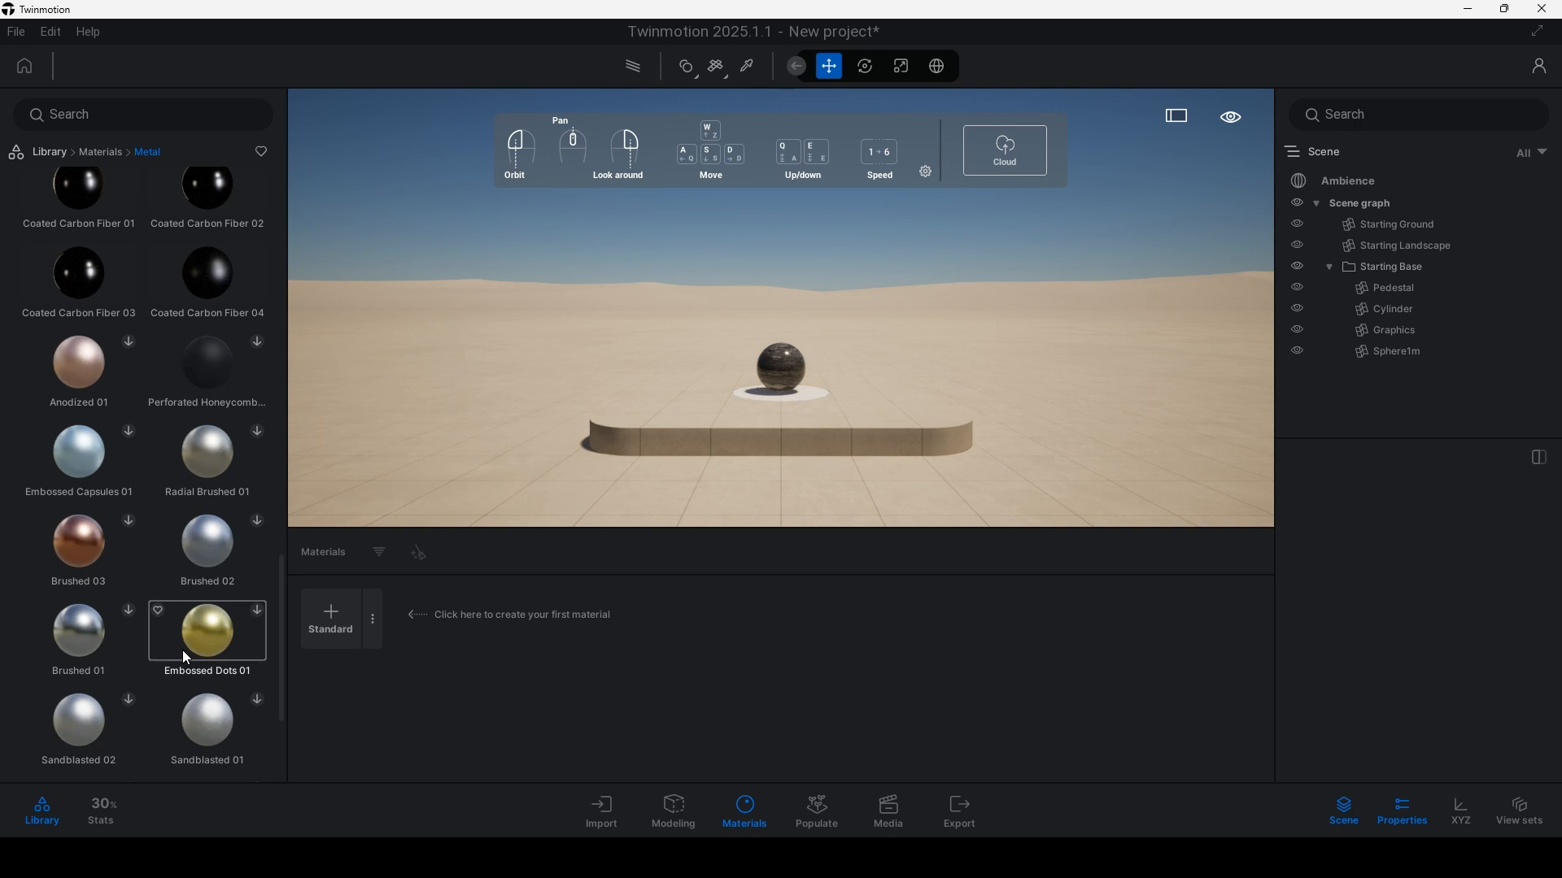
{"action": "scroll", "coordinate": [163, 557], "scroll_direction": "down", "scroll_amount": 1}
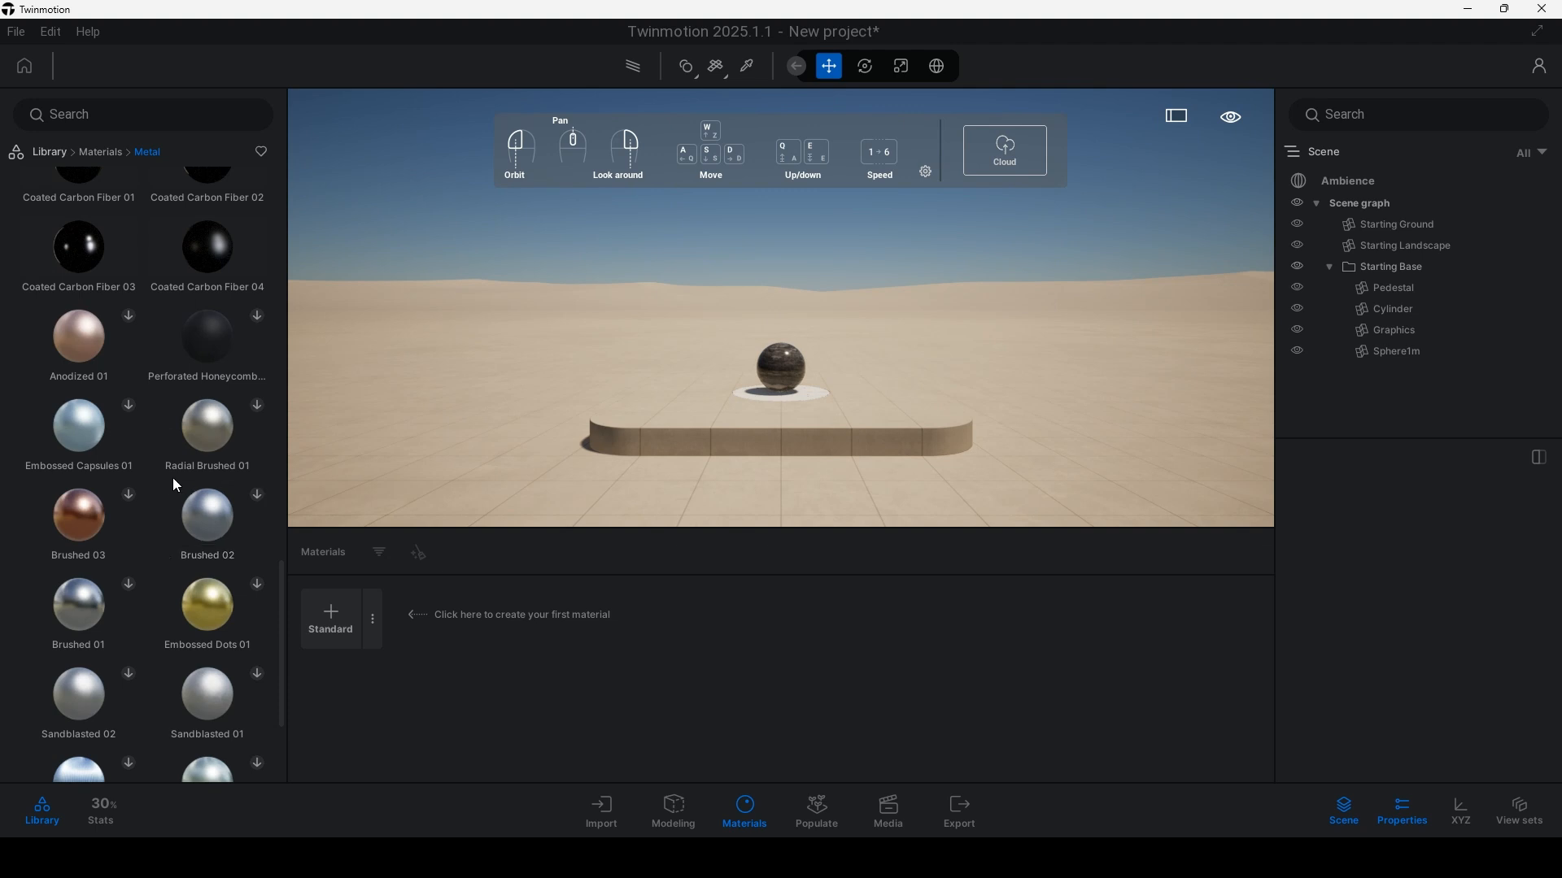
Apply the Light copper metal material from the library to the sphere on the base
{"action": "scroll", "coordinate": [172, 477], "scroll_direction": "up", "scroll_amount": 5}
{"action": "scroll", "coordinate": [143, 370], "scroll_direction": "up", "scroll_amount": 7}
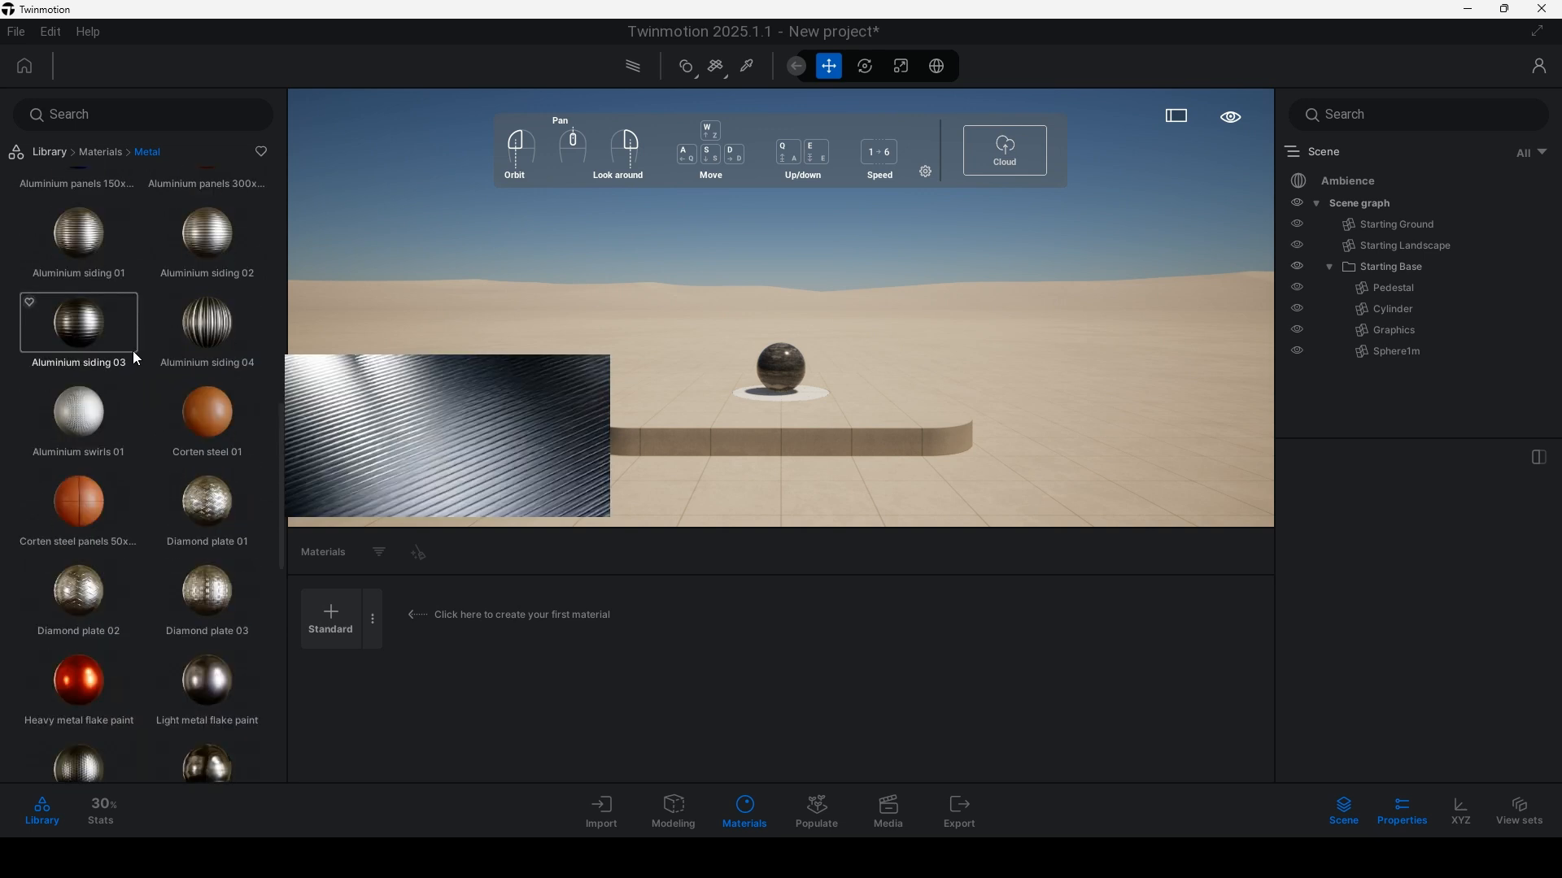
{"action": "scroll", "coordinate": [157, 324], "scroll_direction": "up", "scroll_amount": 6}
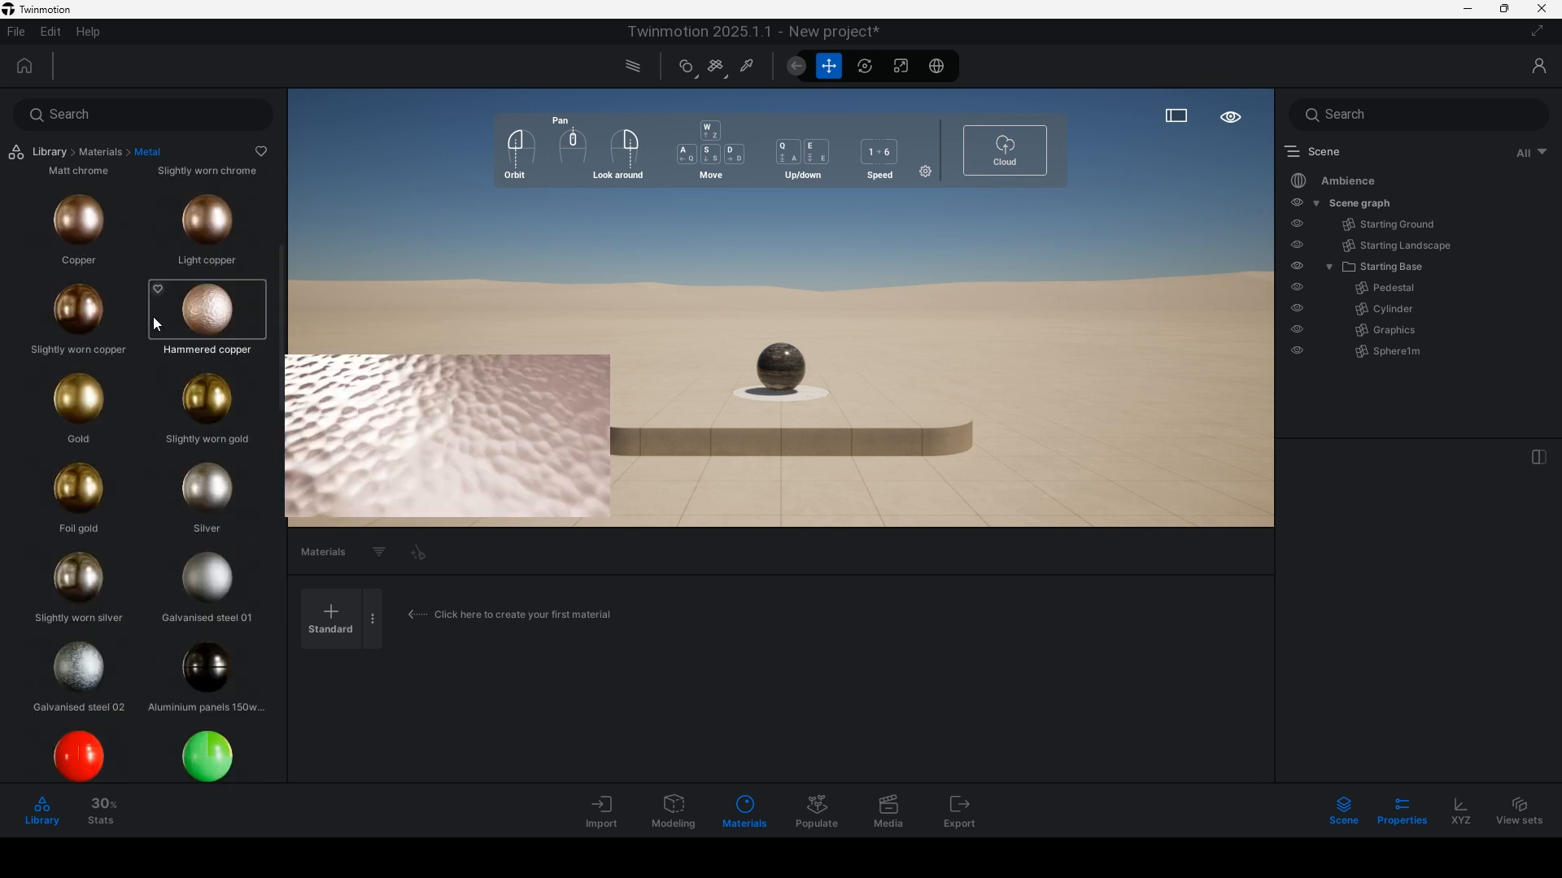
{"action": "scroll", "coordinate": [163, 275], "scroll_direction": "up", "scroll_amount": 1}
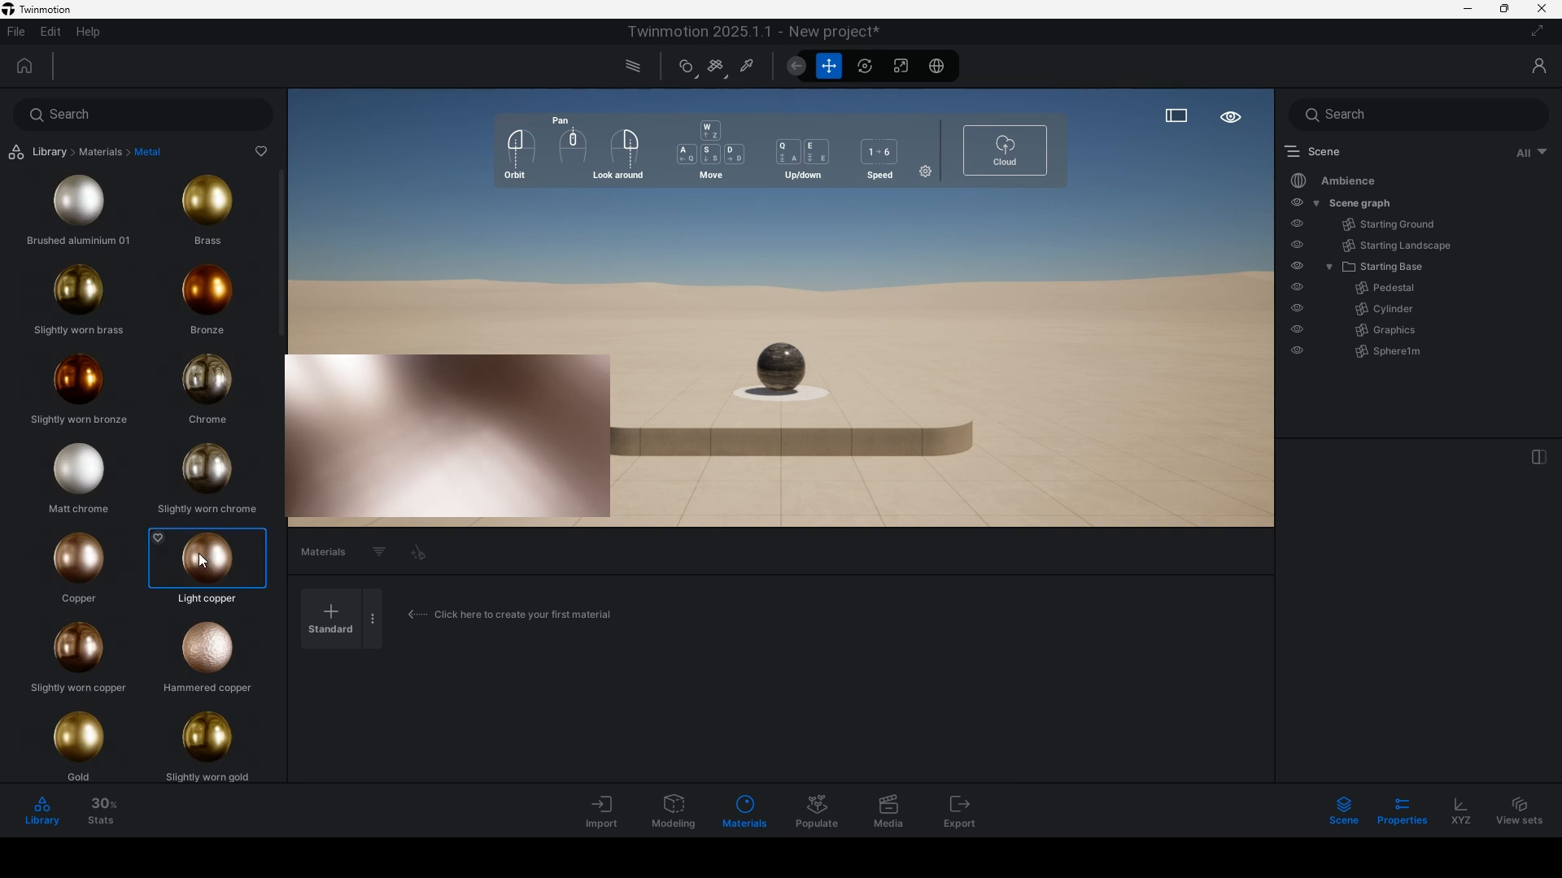
{"action": "left_click_drag", "start_coordinate": [199, 558], "coordinate": [784, 371]}
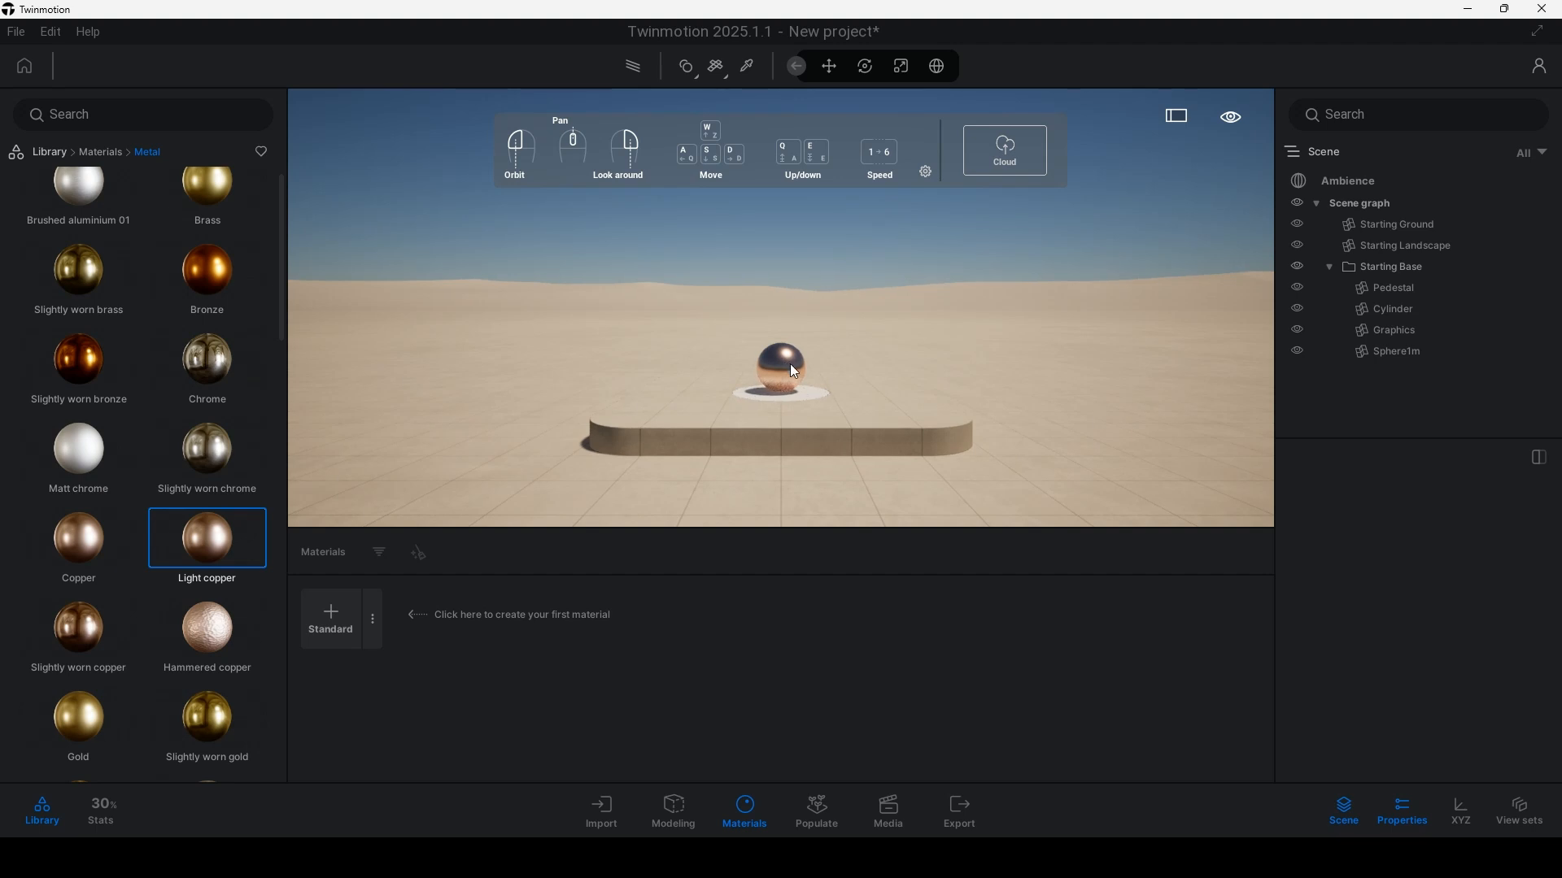
{"action": "left_click", "coordinate": [785, 367]}
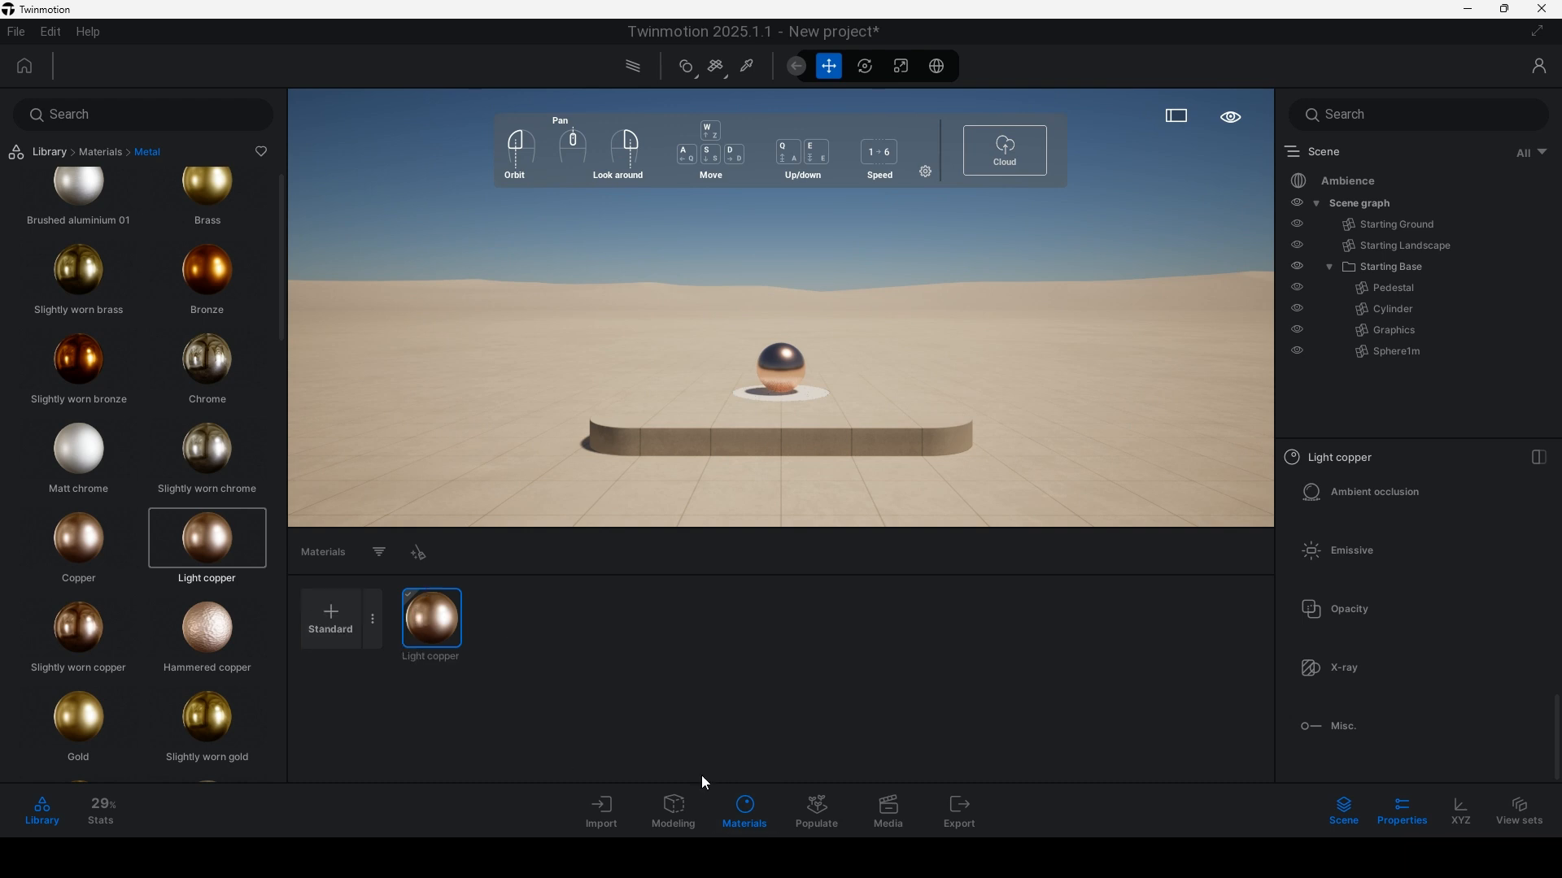
Apply the Clean brick 03 material from the Brick category to the base and the surrounding ground
{"action": "mouse_move", "coordinate": [123, 356]}
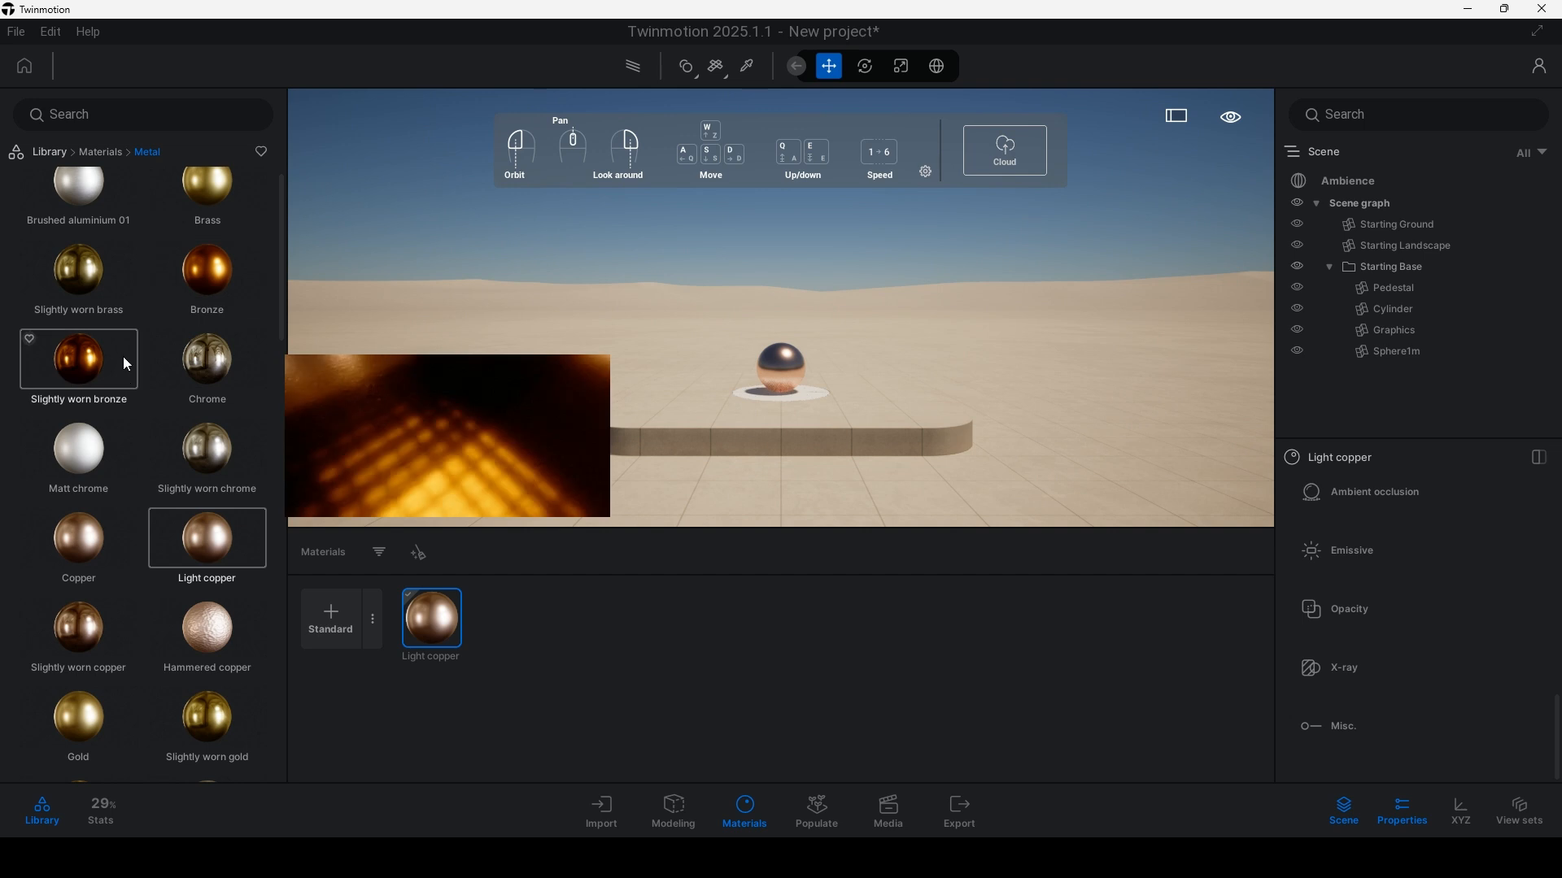
{"action": "scroll", "coordinate": [91, 375], "scroll_direction": "up", "scroll_amount": 1}
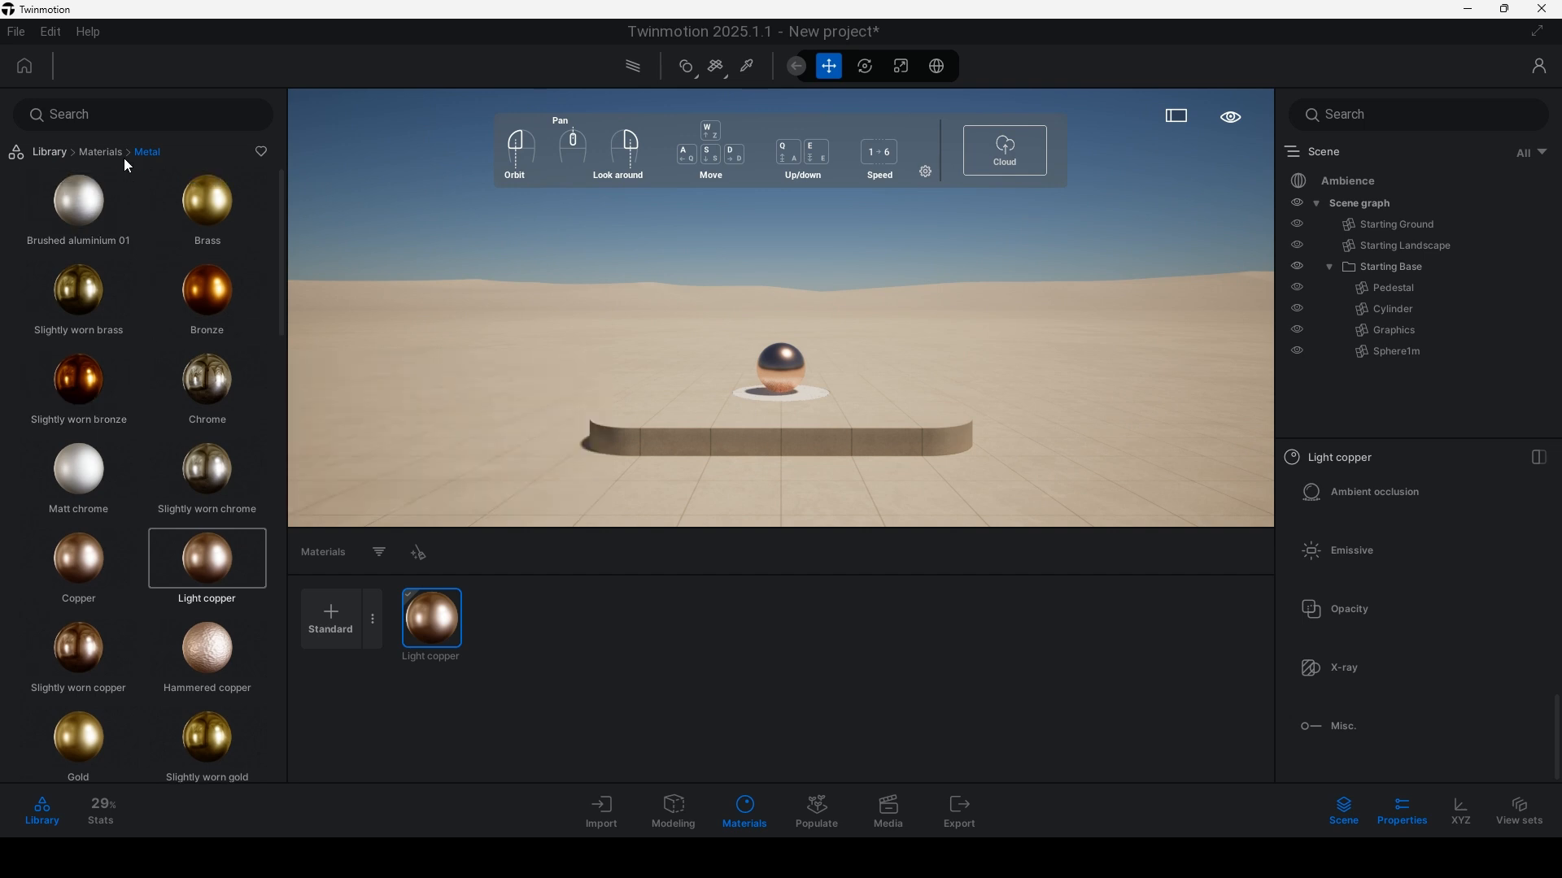
{"action": "left_click", "coordinate": [103, 155]}
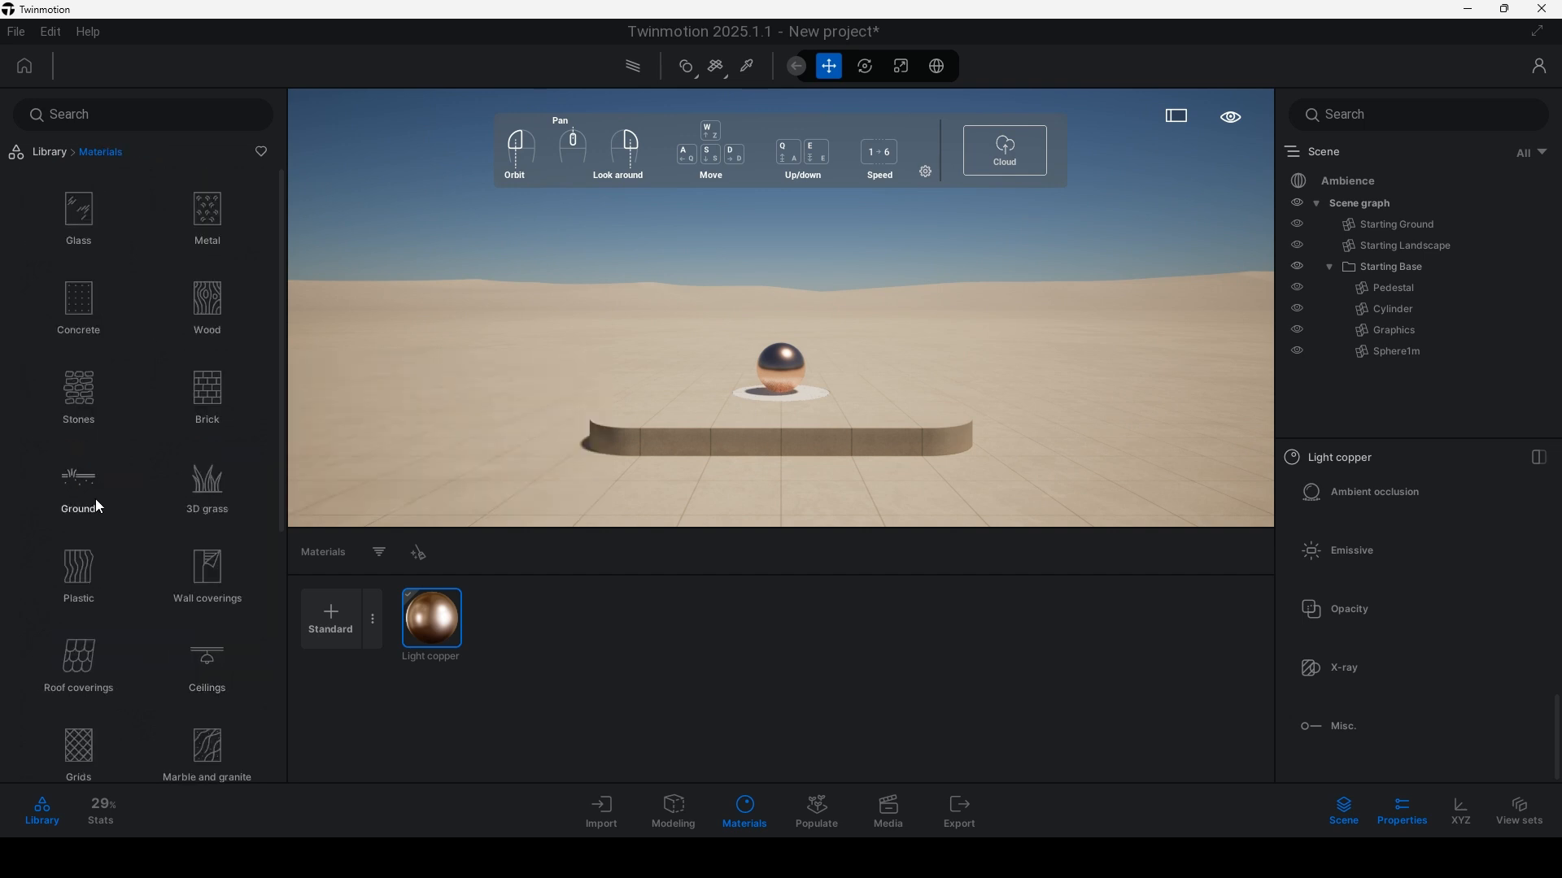
{"action": "left_click", "coordinate": [197, 394]}
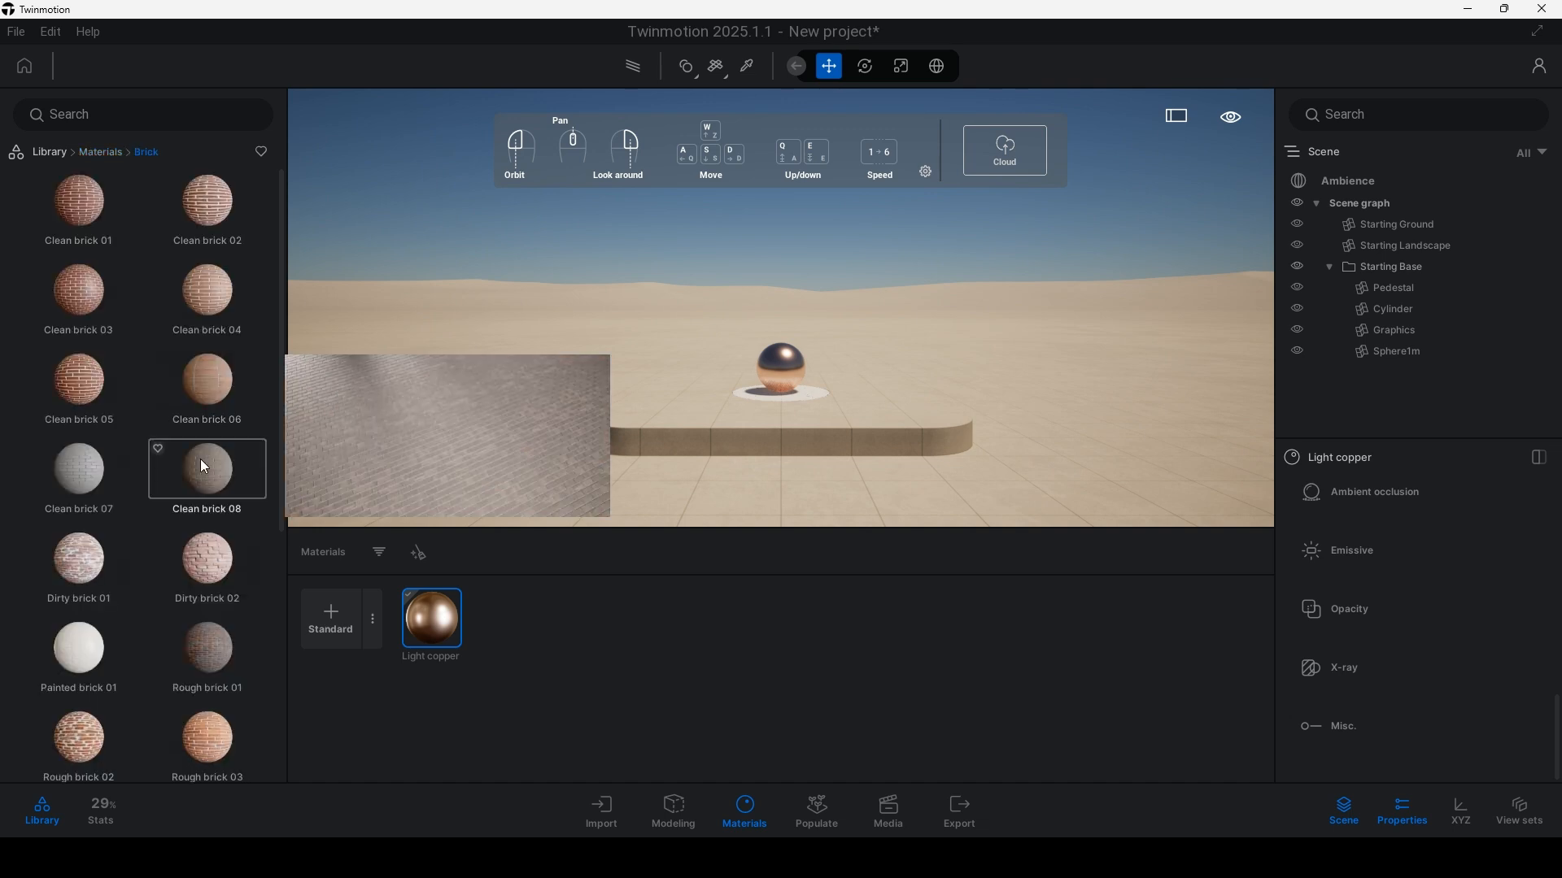
{"action": "left_click", "coordinate": [79, 291]}
{"action": "left_click_drag", "start_coordinate": [79, 294], "coordinate": [675, 390]}
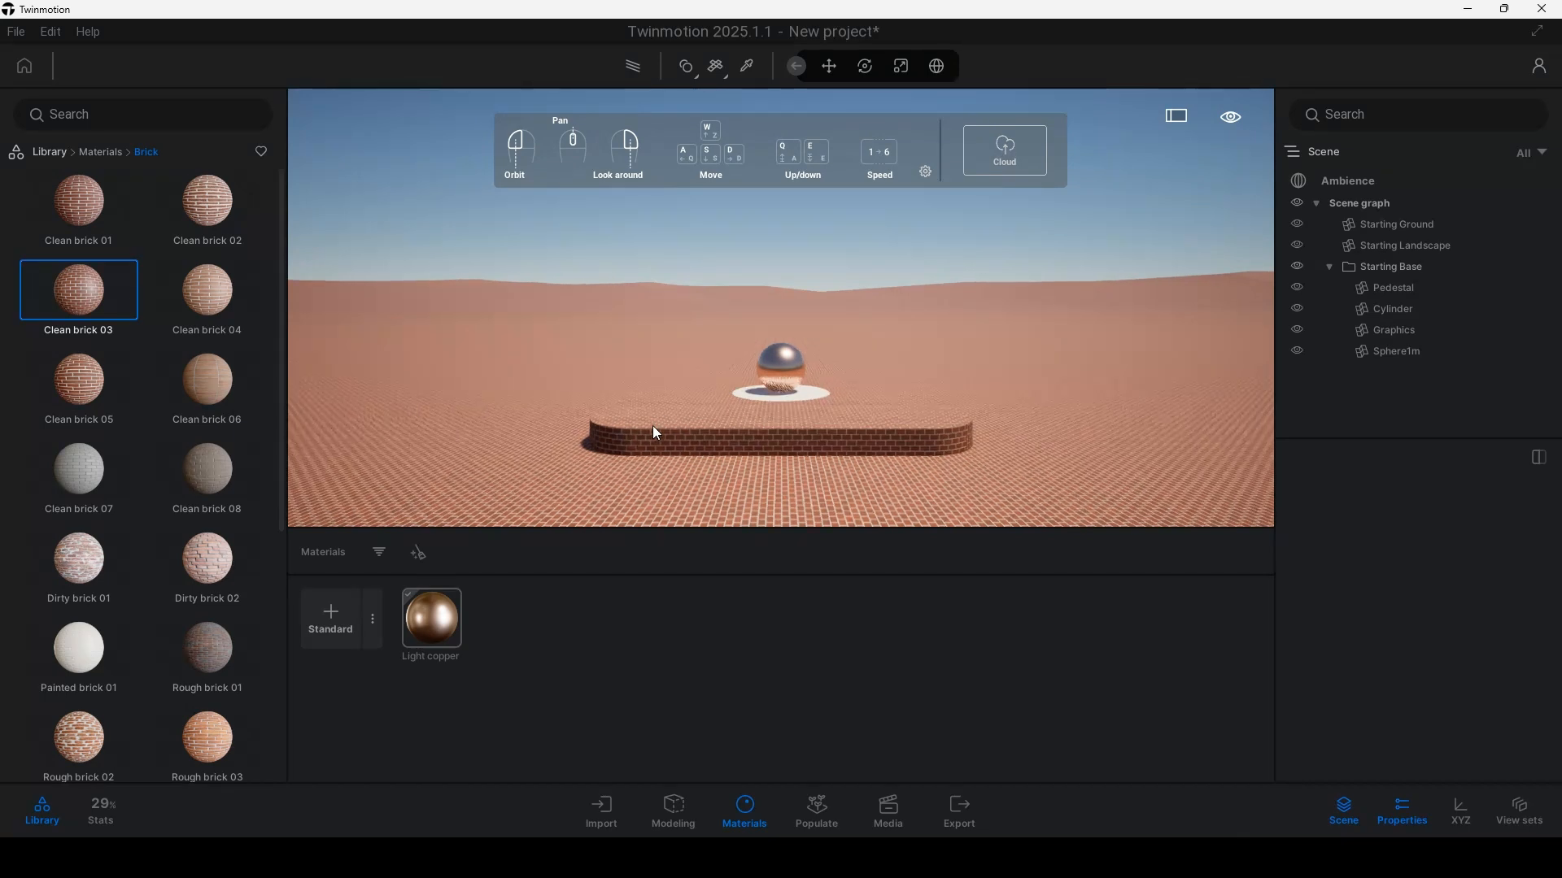
{"action": "left_click", "coordinate": [719, 488]}
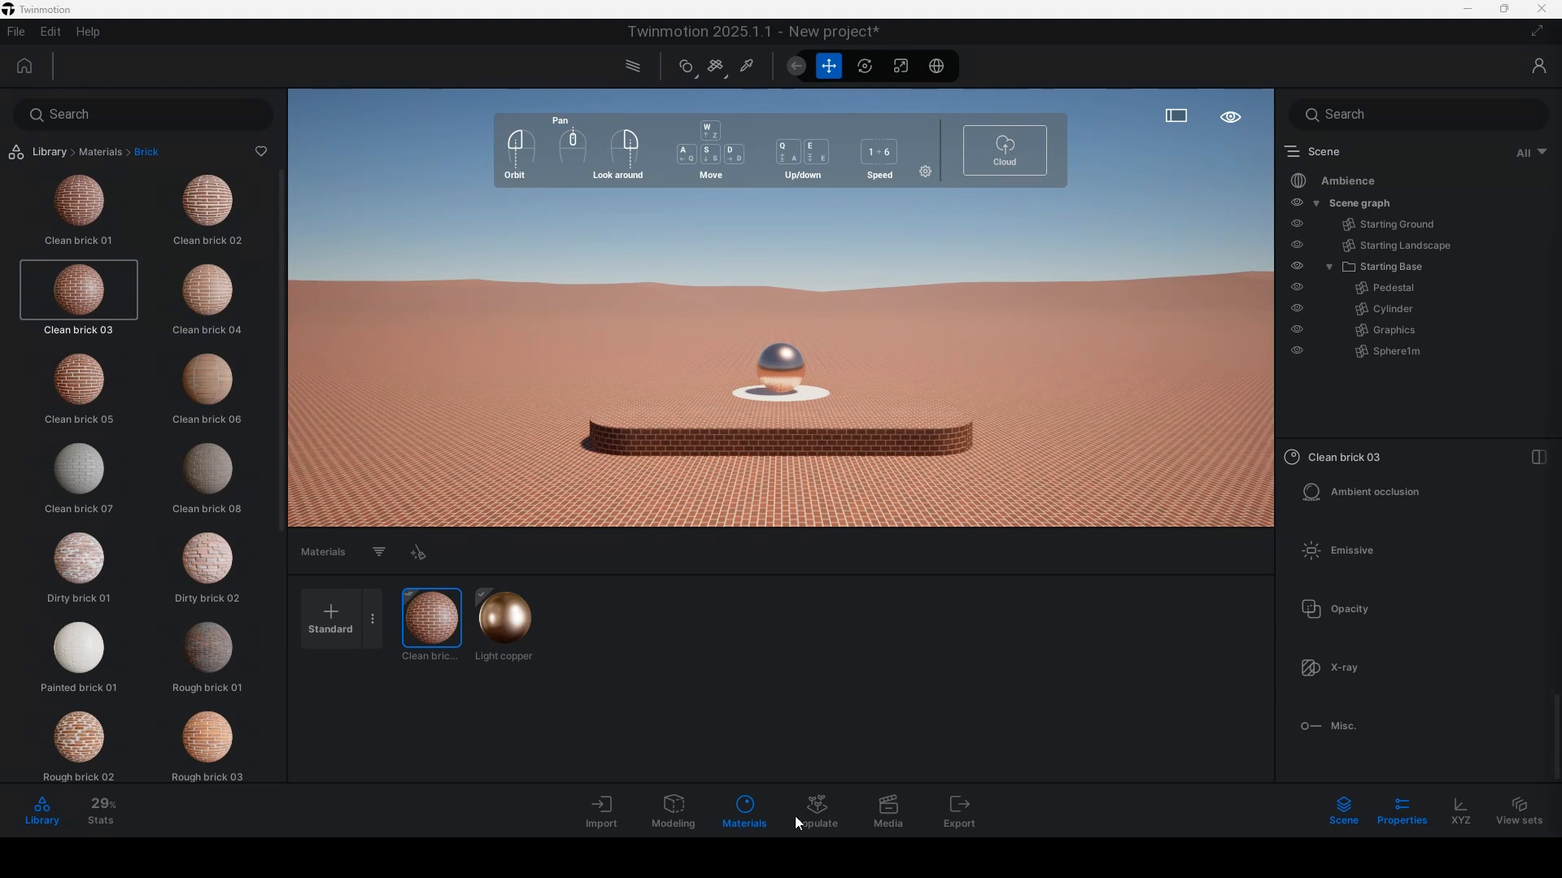
View the menu options of the Clean brick 03 material and the user library, and return to the main library
{"action": "left_click", "coordinate": [537, 691]}
{"action": "mouse_move", "coordinate": [436, 593]}
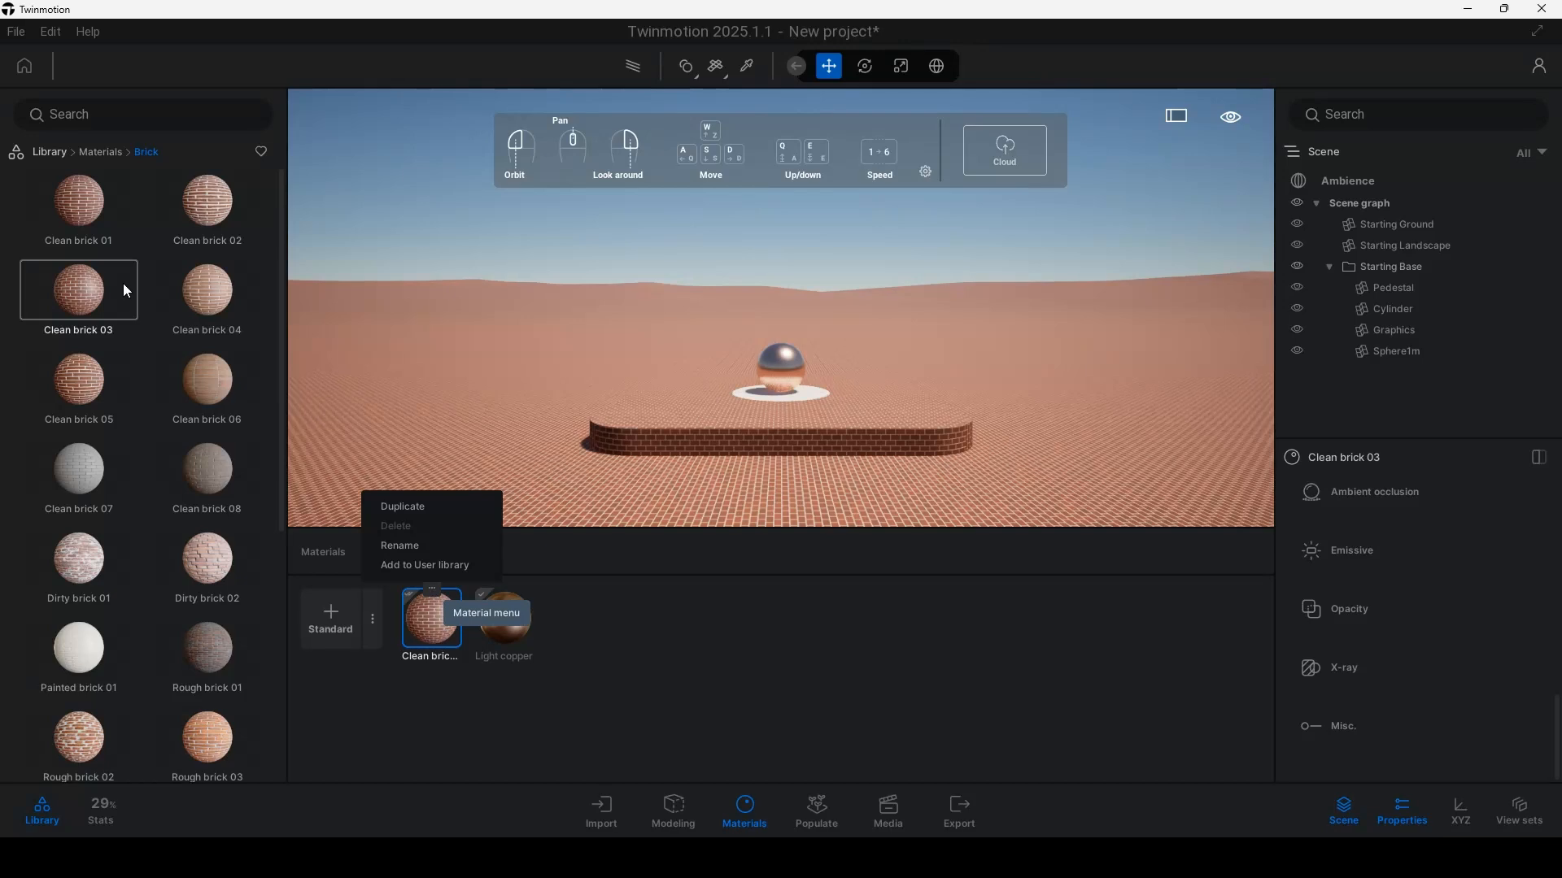
{"action": "left_click", "coordinate": [50, 153]}
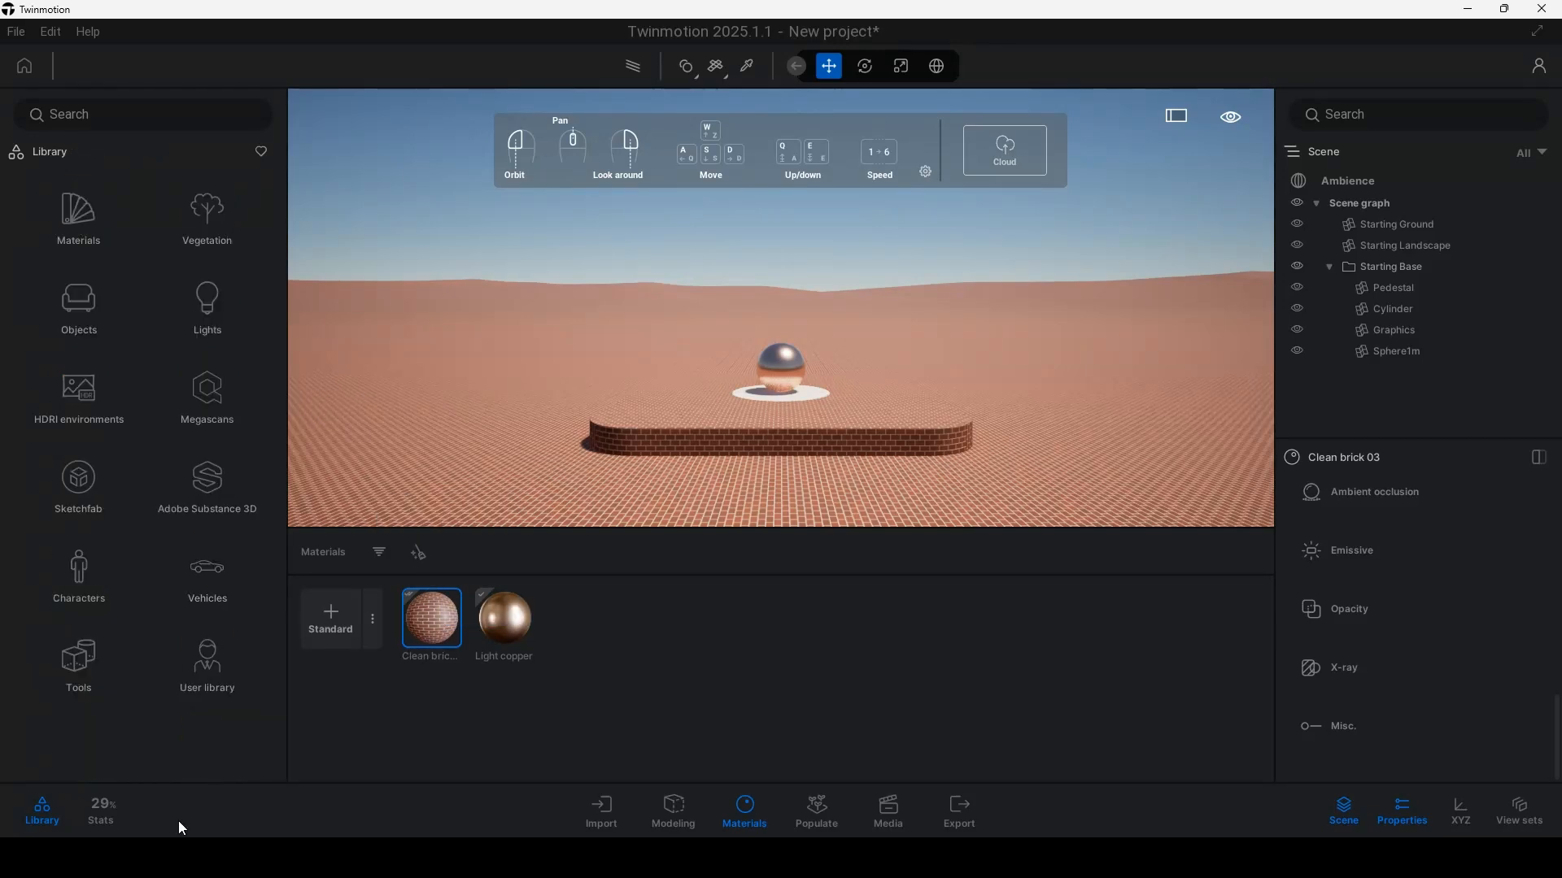
{"action": "left_click", "coordinate": [218, 672]}
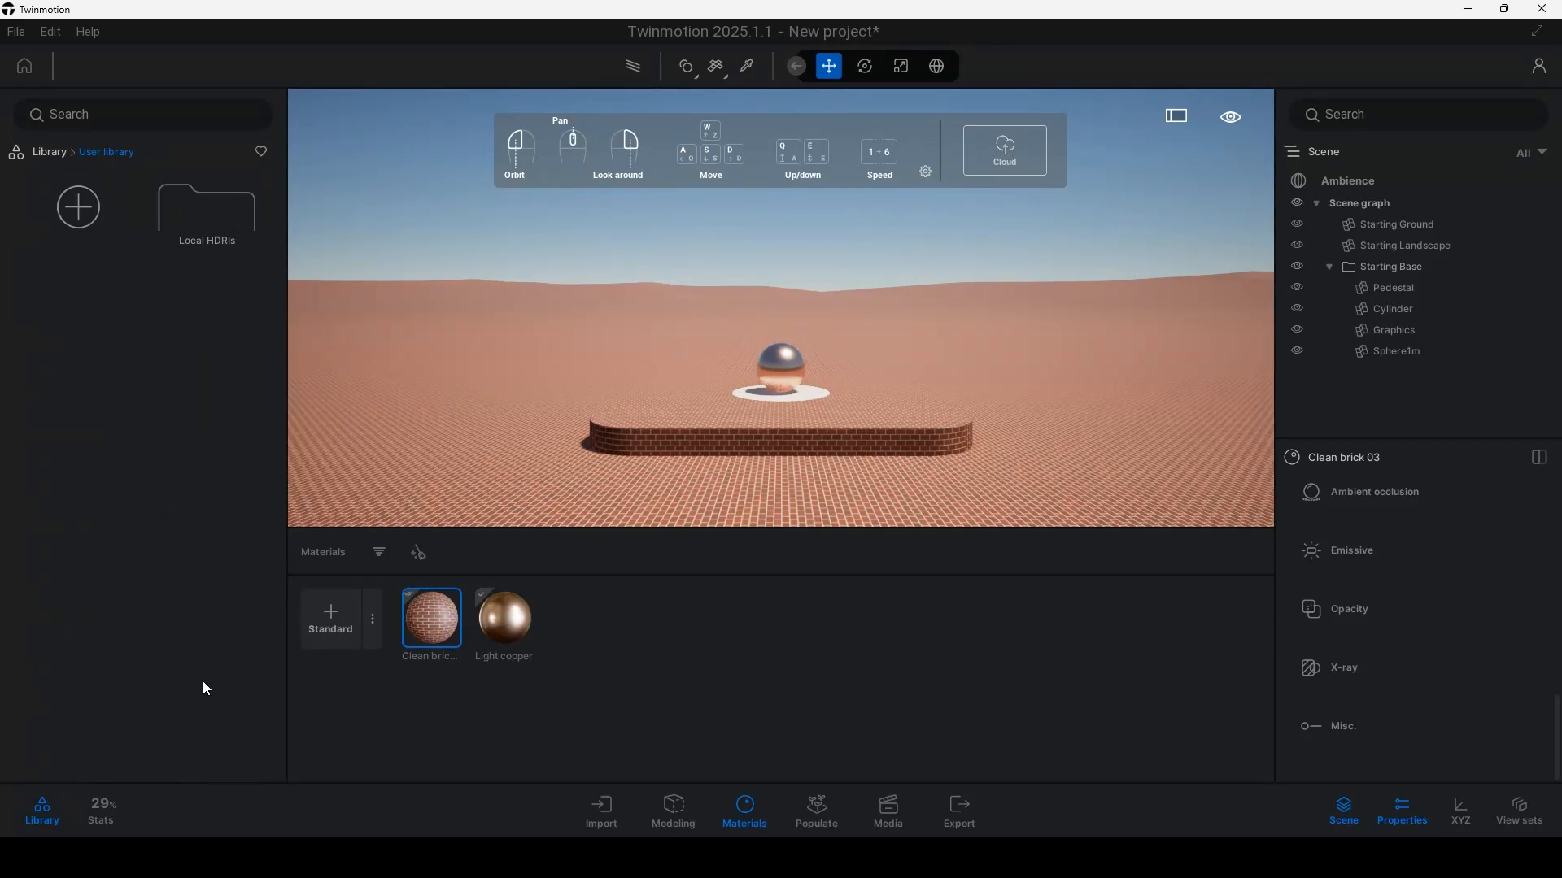
{"action": "left_click", "coordinate": [82, 209]}
{"action": "left_click", "coordinate": [45, 155]}
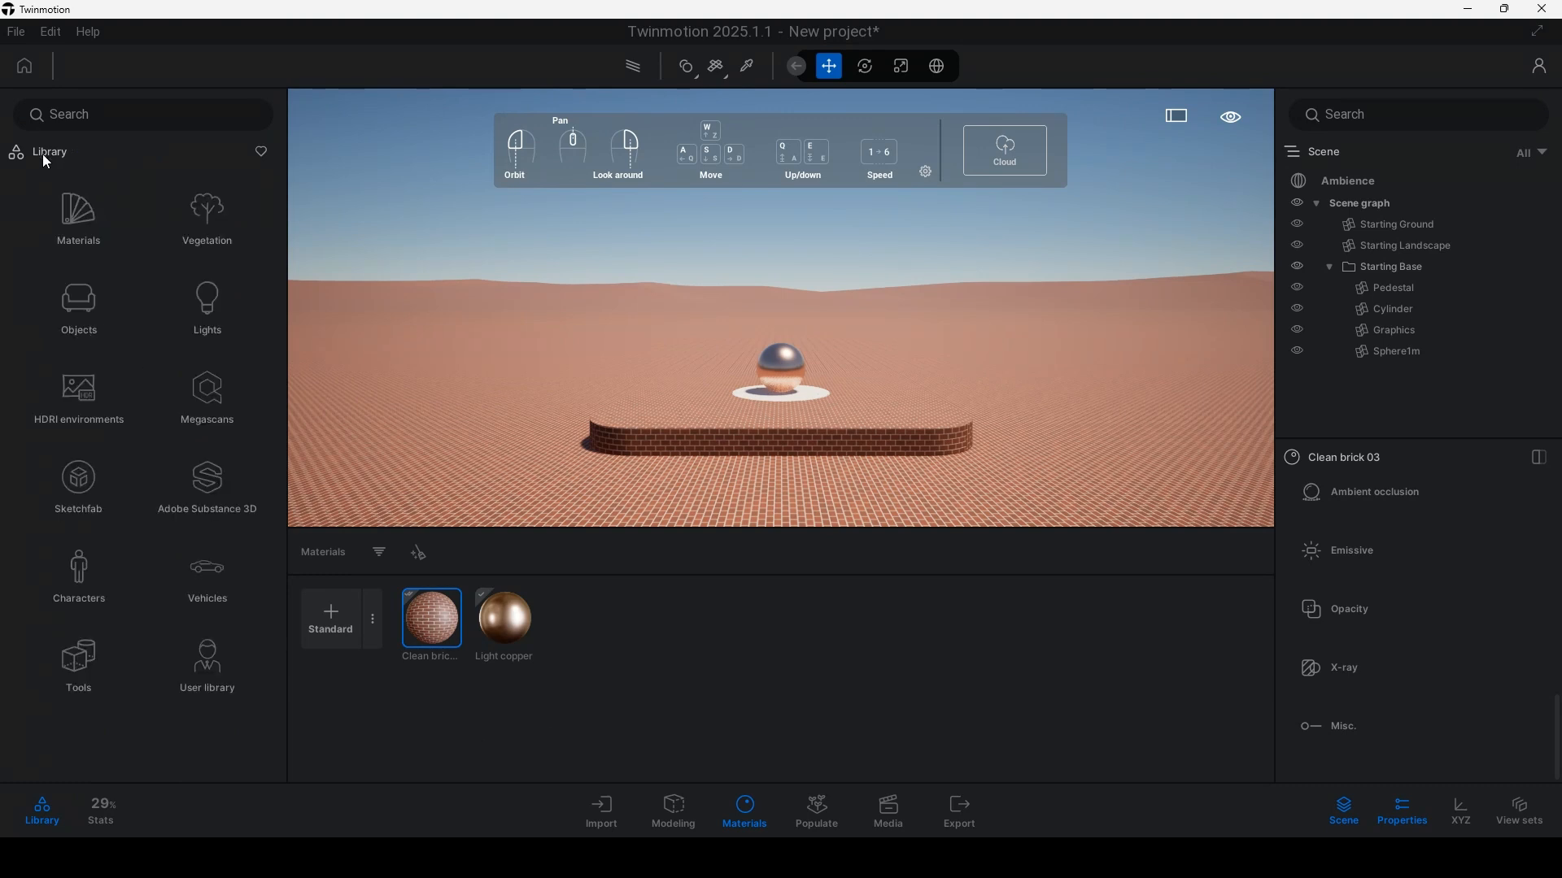
Examine the ambient occlusion and emissive settings of the Clean brick 03 material, including the emissive details, and deselect it
{"action": "left_click", "coordinate": [457, 753]}
{"action": "left_click", "coordinate": [438, 636]}
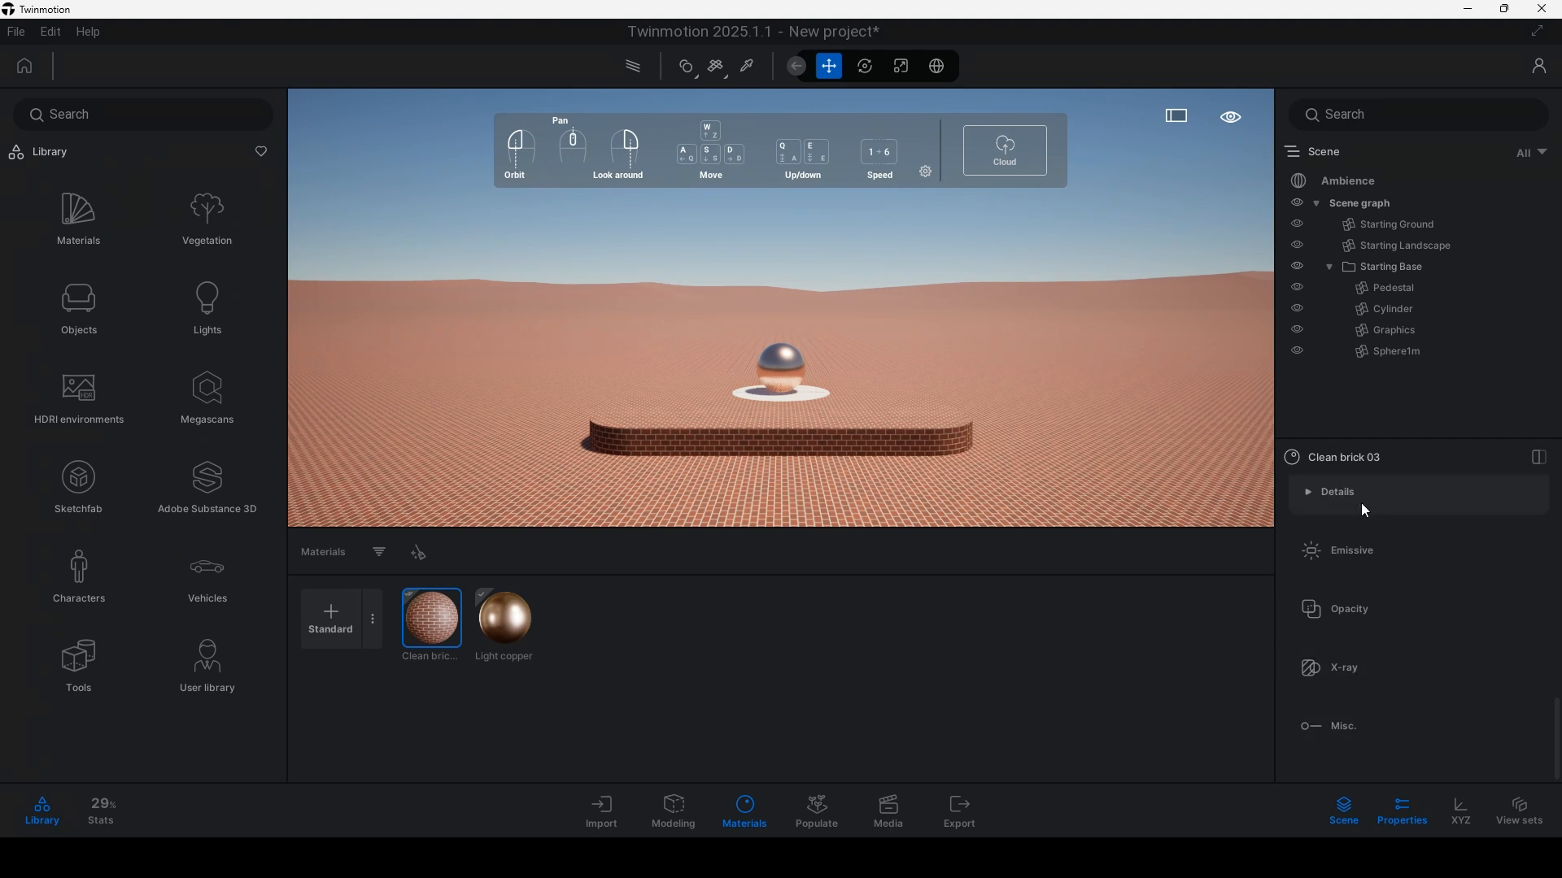
{"action": "left_click", "coordinate": [1353, 494]}
{"action": "left_click", "coordinate": [1352, 552]}
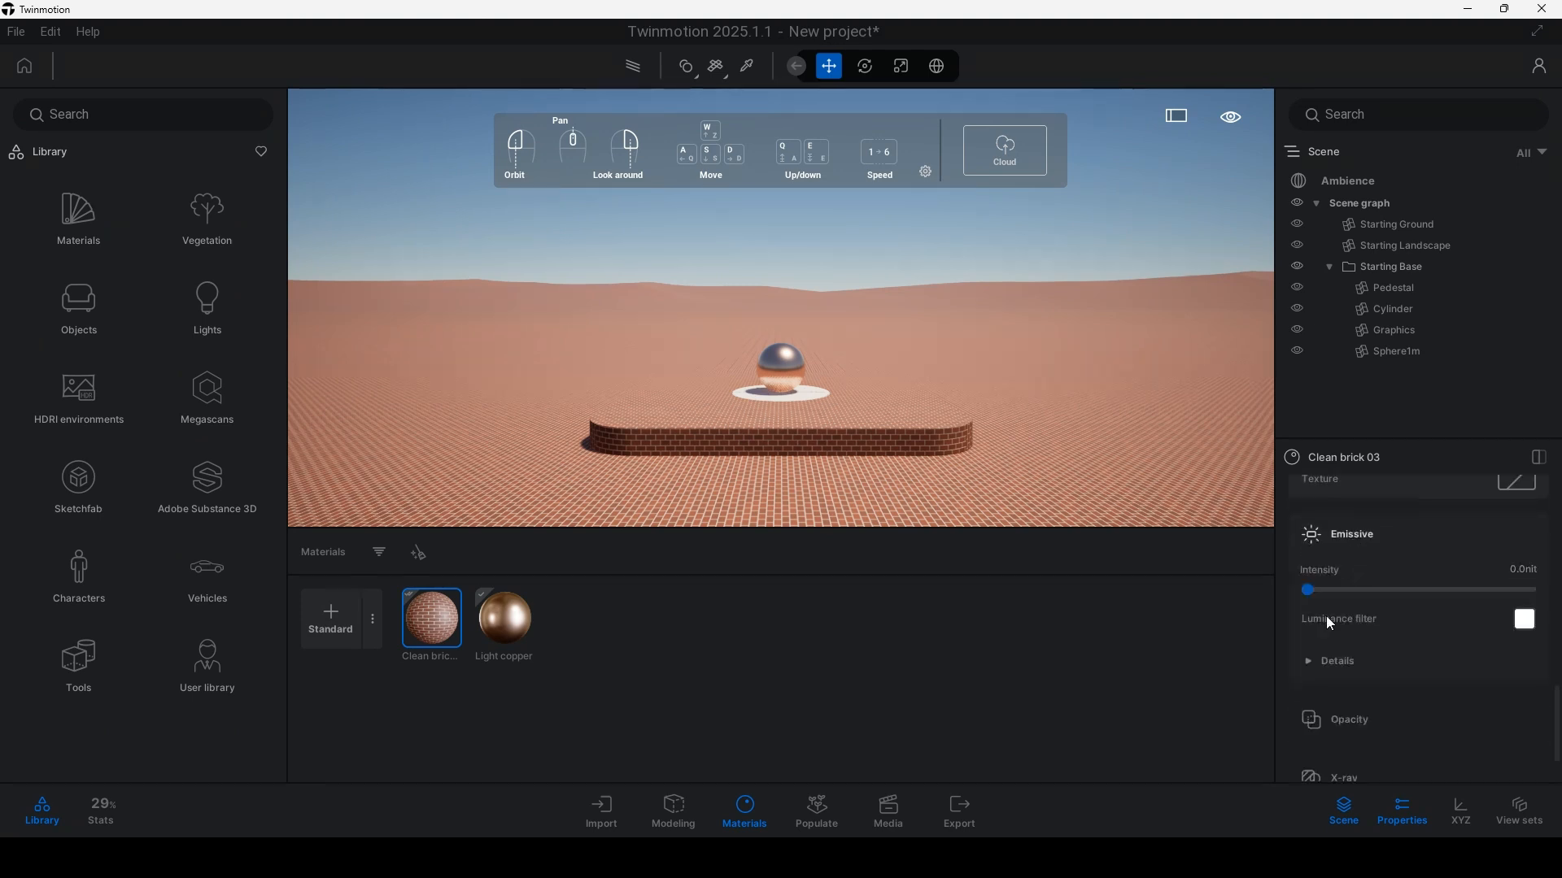
{"action": "mouse_move", "coordinate": [1311, 593]}
{"action": "left_mouse_down"}
{"action": "mouse_move", "coordinate": [1327, 591]}
{"action": "mouse_move", "coordinate": [1304, 594]}
{"action": "left_mouse_up"}
{"action": "scroll", "coordinate": [1353, 724], "scroll_direction": "down", "scroll_amount": 2}
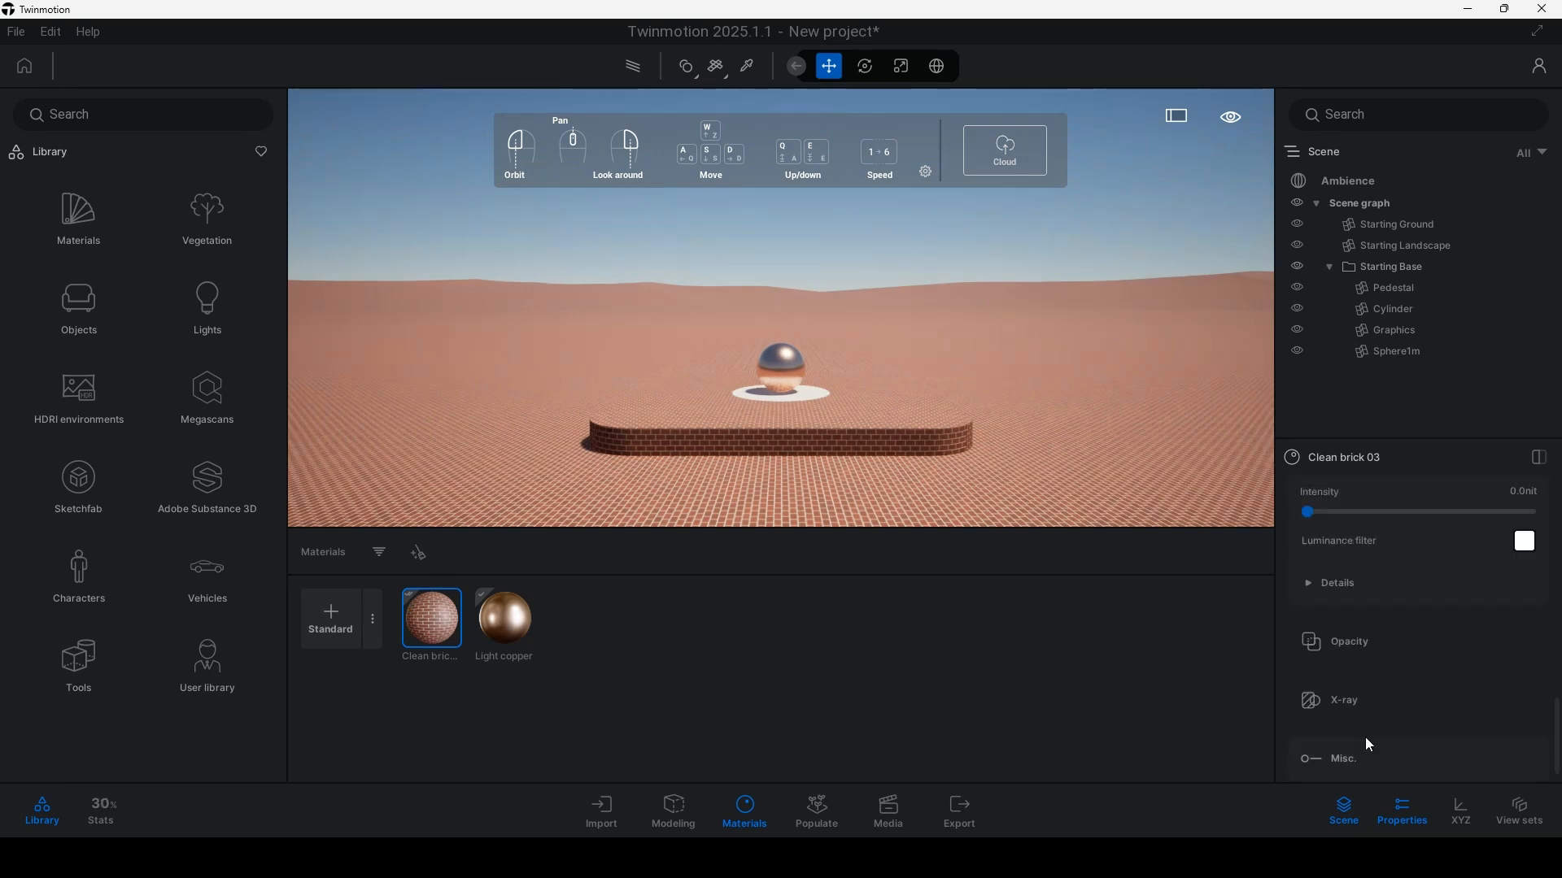
{"action": "left_click", "coordinate": [1321, 582]}
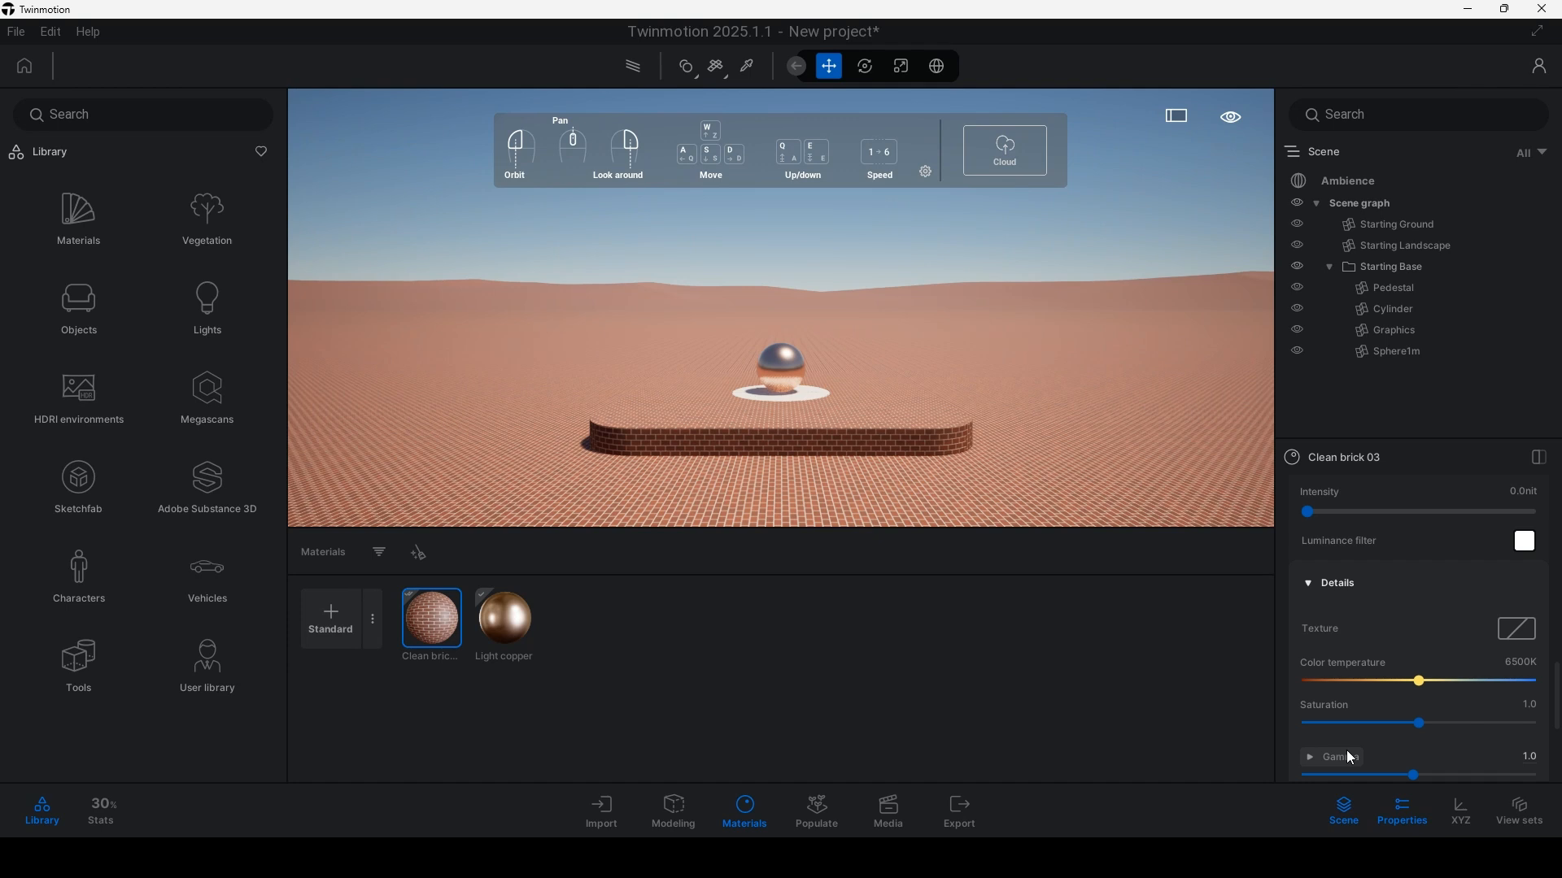
{"action": "scroll", "coordinate": [1389, 760], "scroll_direction": "down", "scroll_amount": 3}
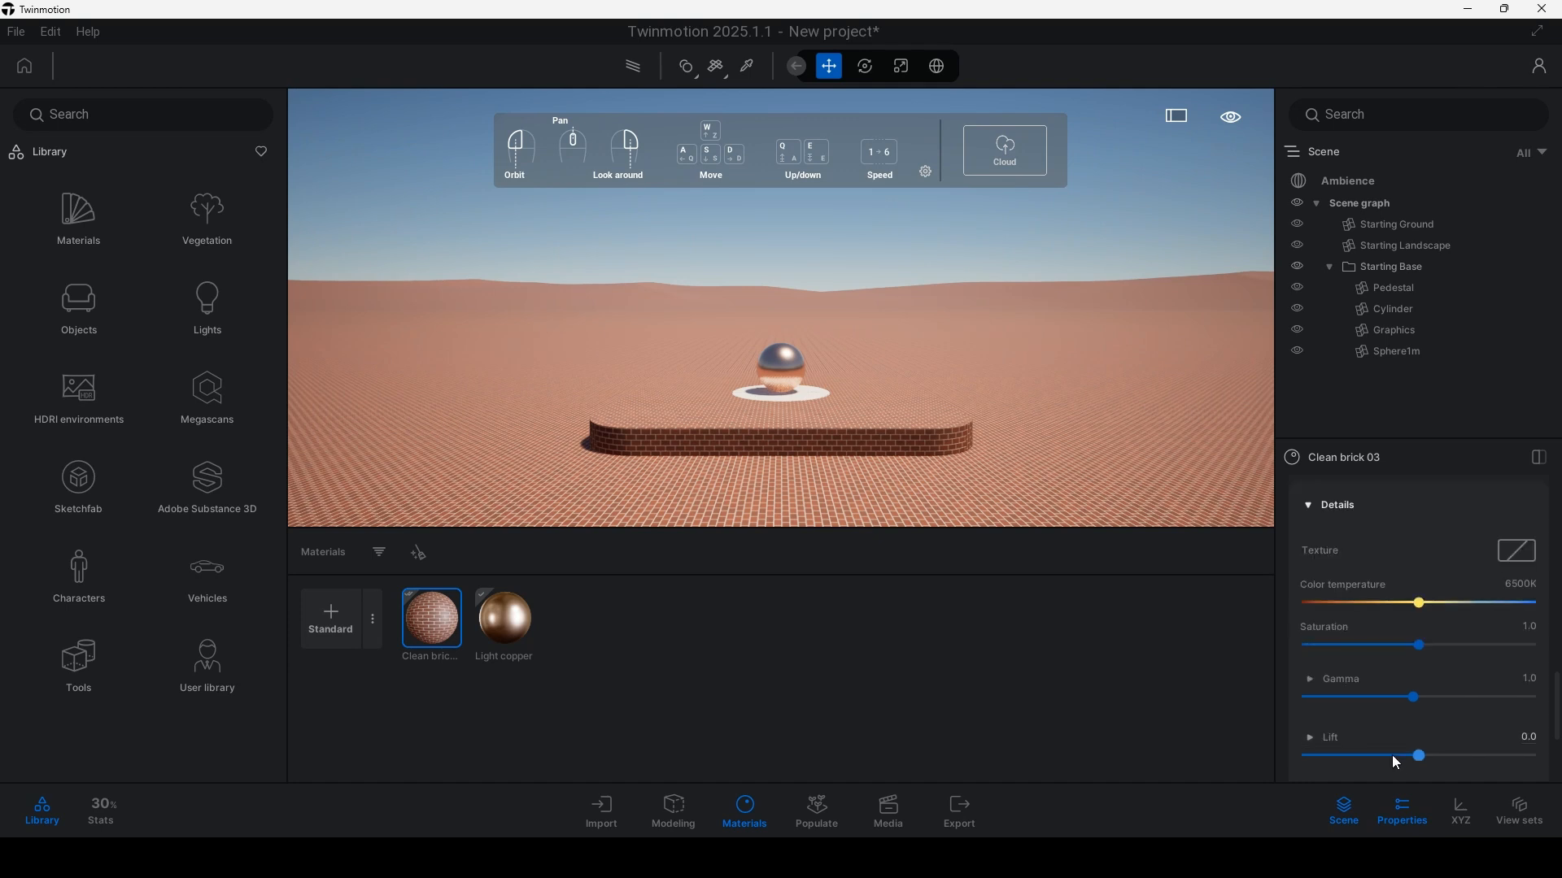
{"action": "left_click", "coordinate": [911, 685]}
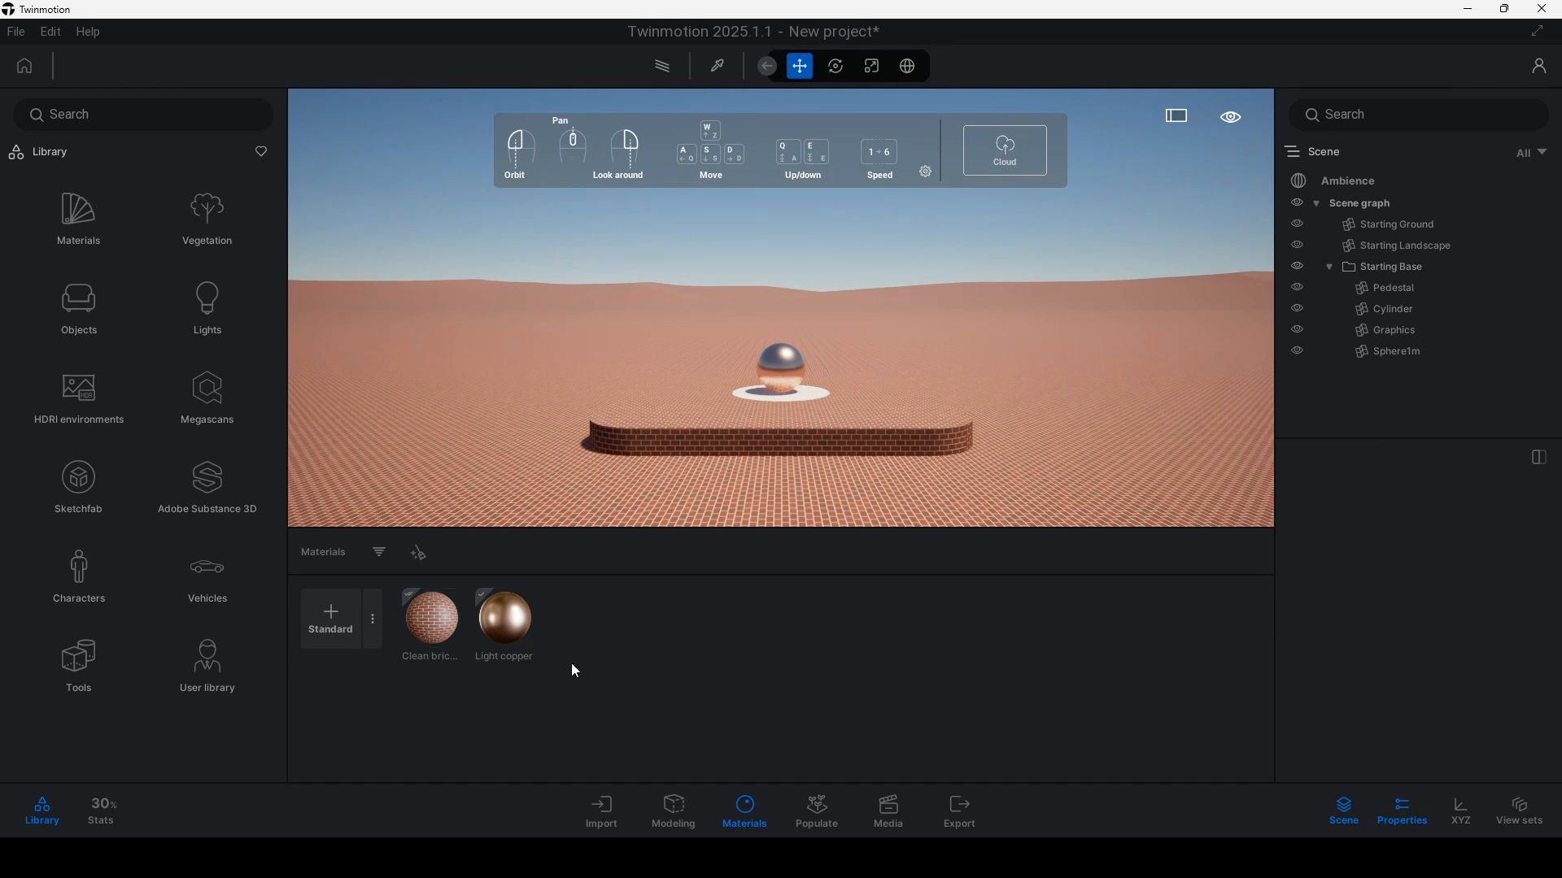
{"action": "left_click", "coordinate": [438, 632]}
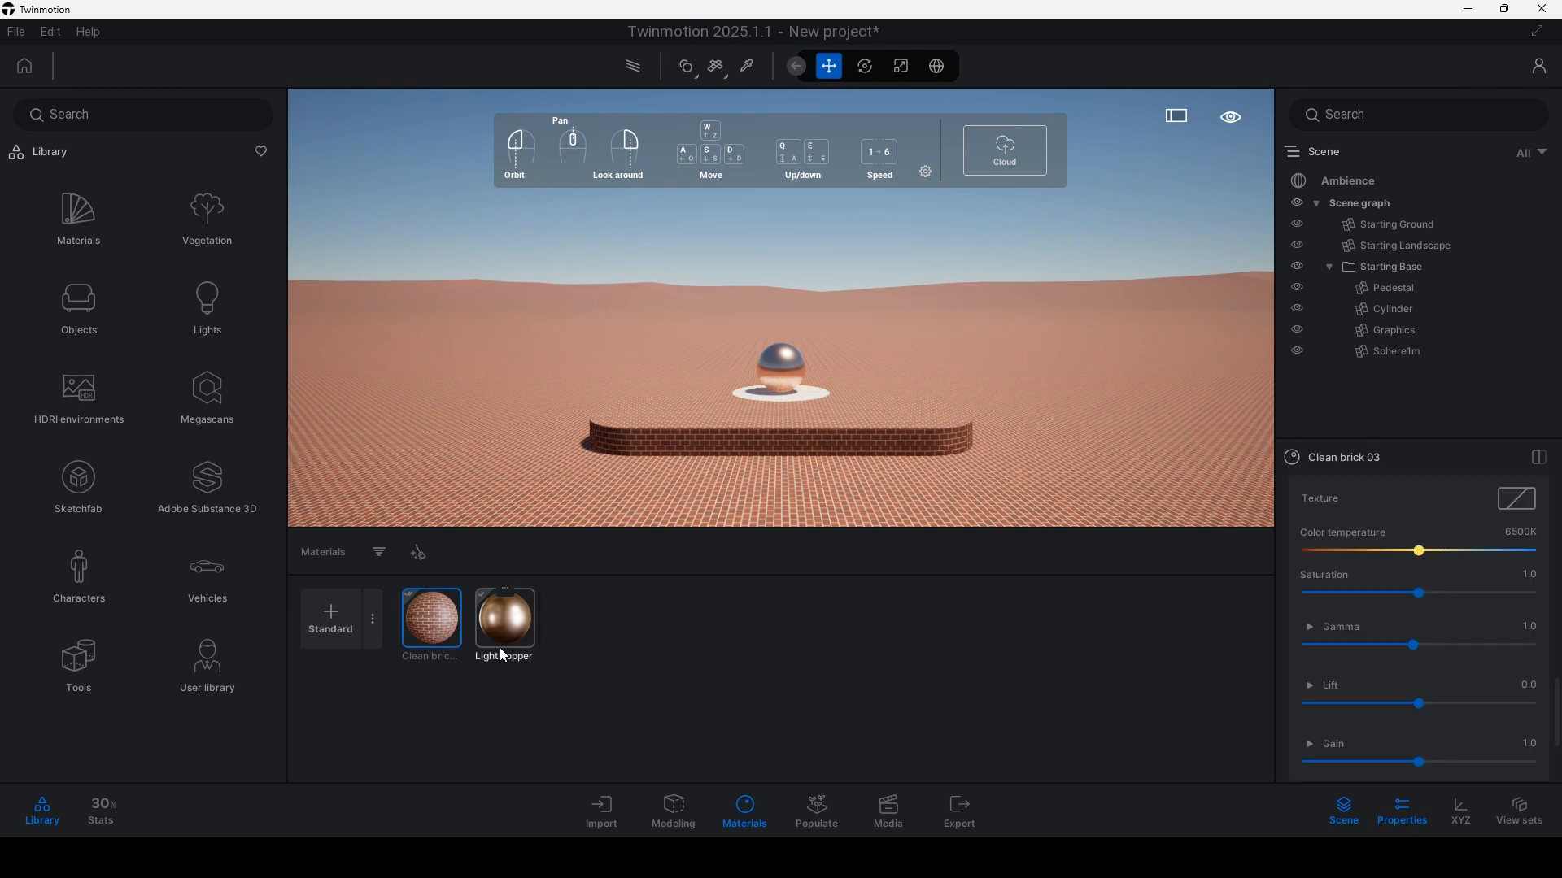
{"action": "left_click", "coordinate": [491, 373]}
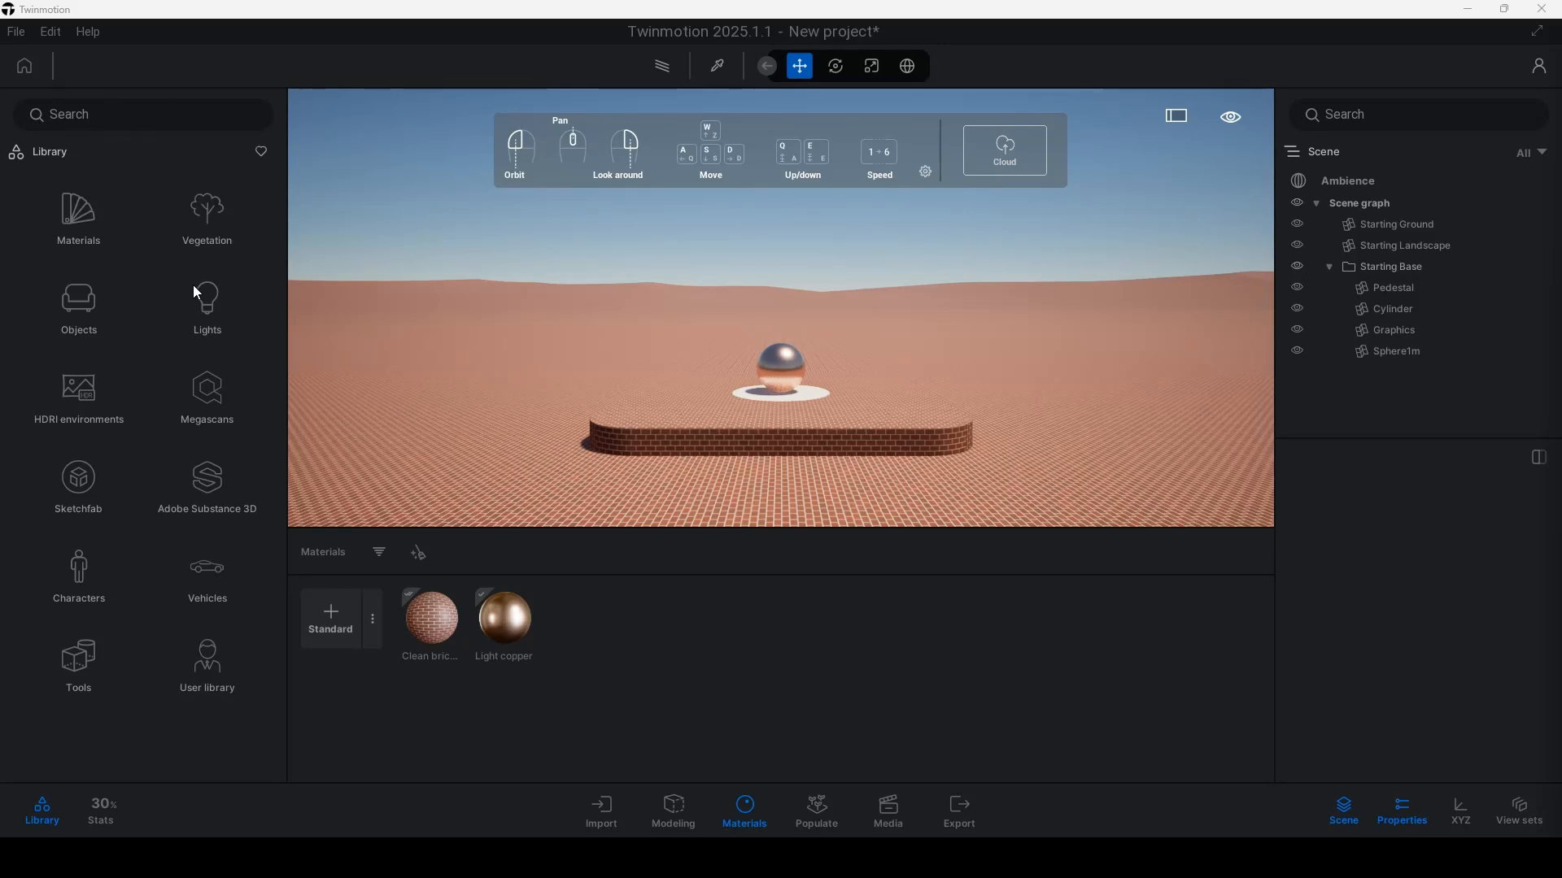
Place an Austrian Pine from the library's Trees vegetation category on the brick base beside the sphere
{"action": "left_click", "coordinate": [204, 221]}
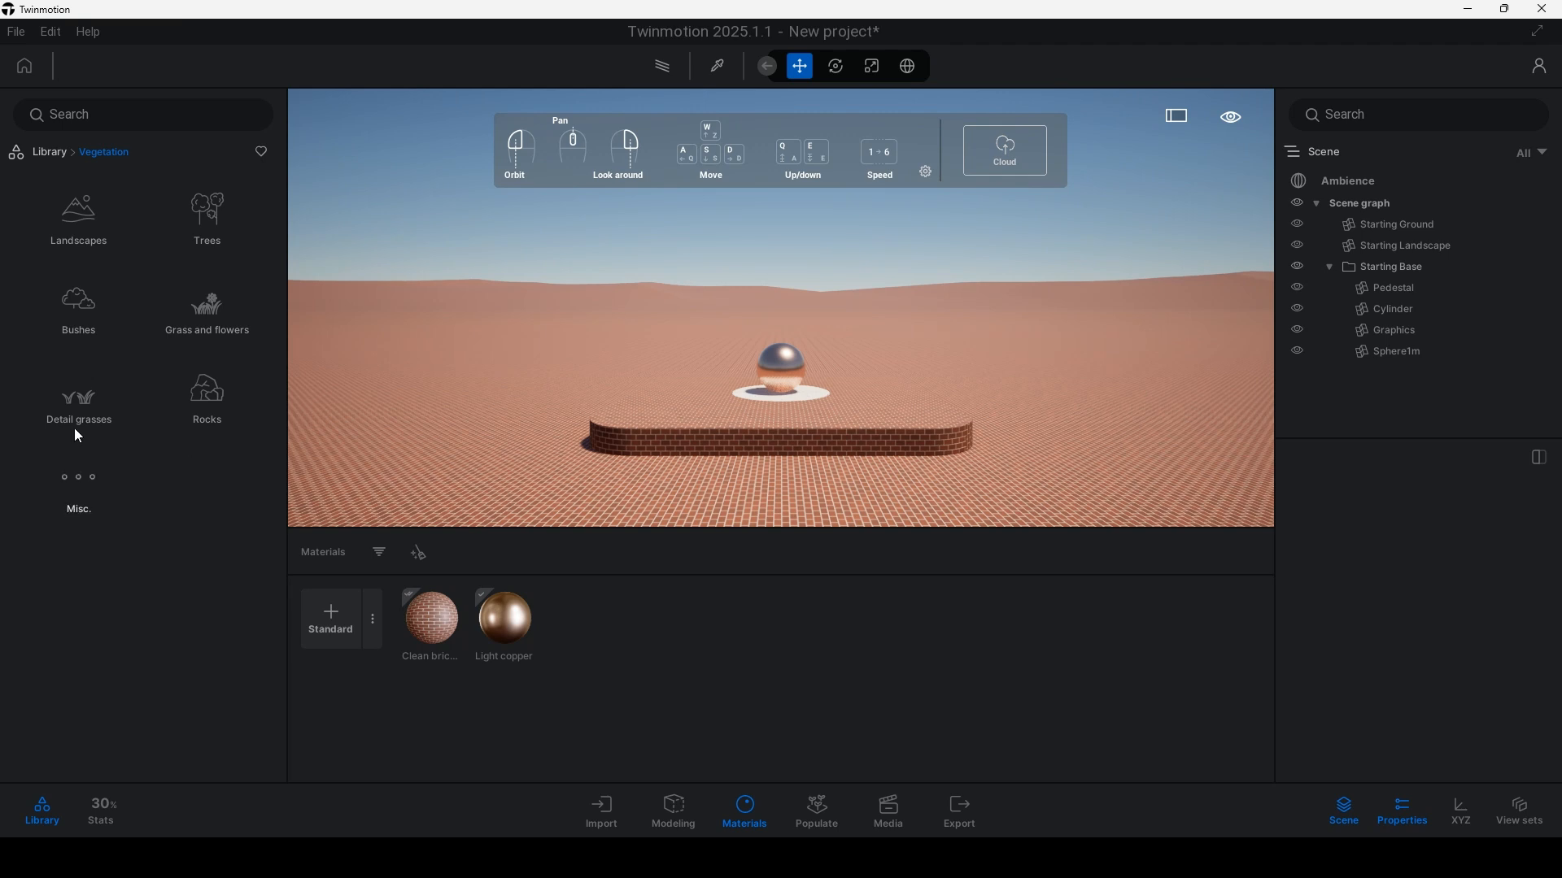
{"action": "left_click", "coordinate": [201, 215]}
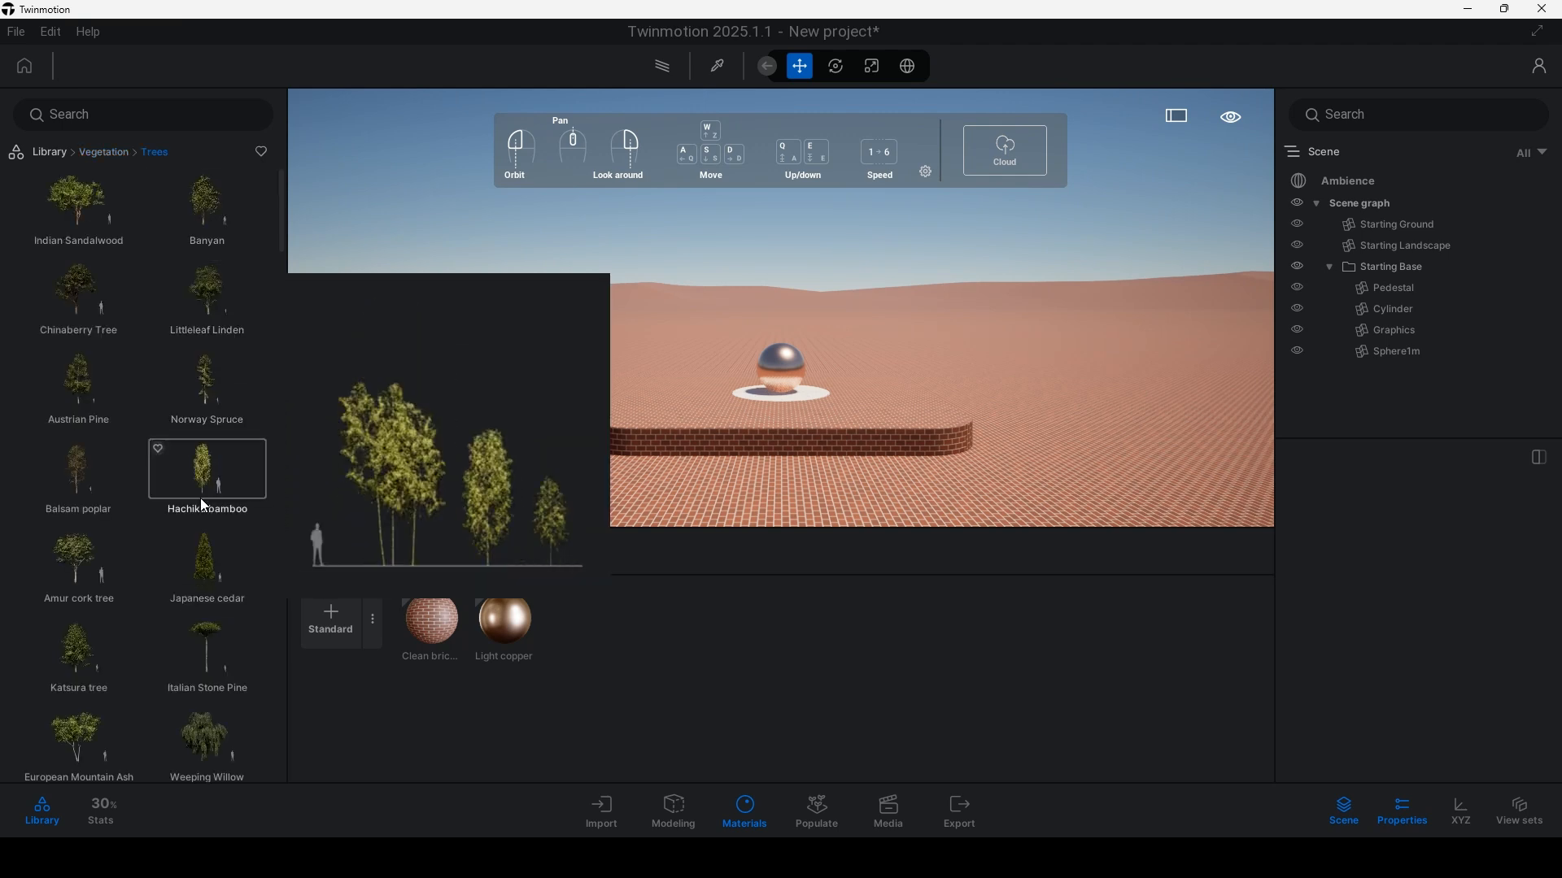
{"action": "scroll", "coordinate": [130, 637], "scroll_direction": "down", "scroll_amount": 1}
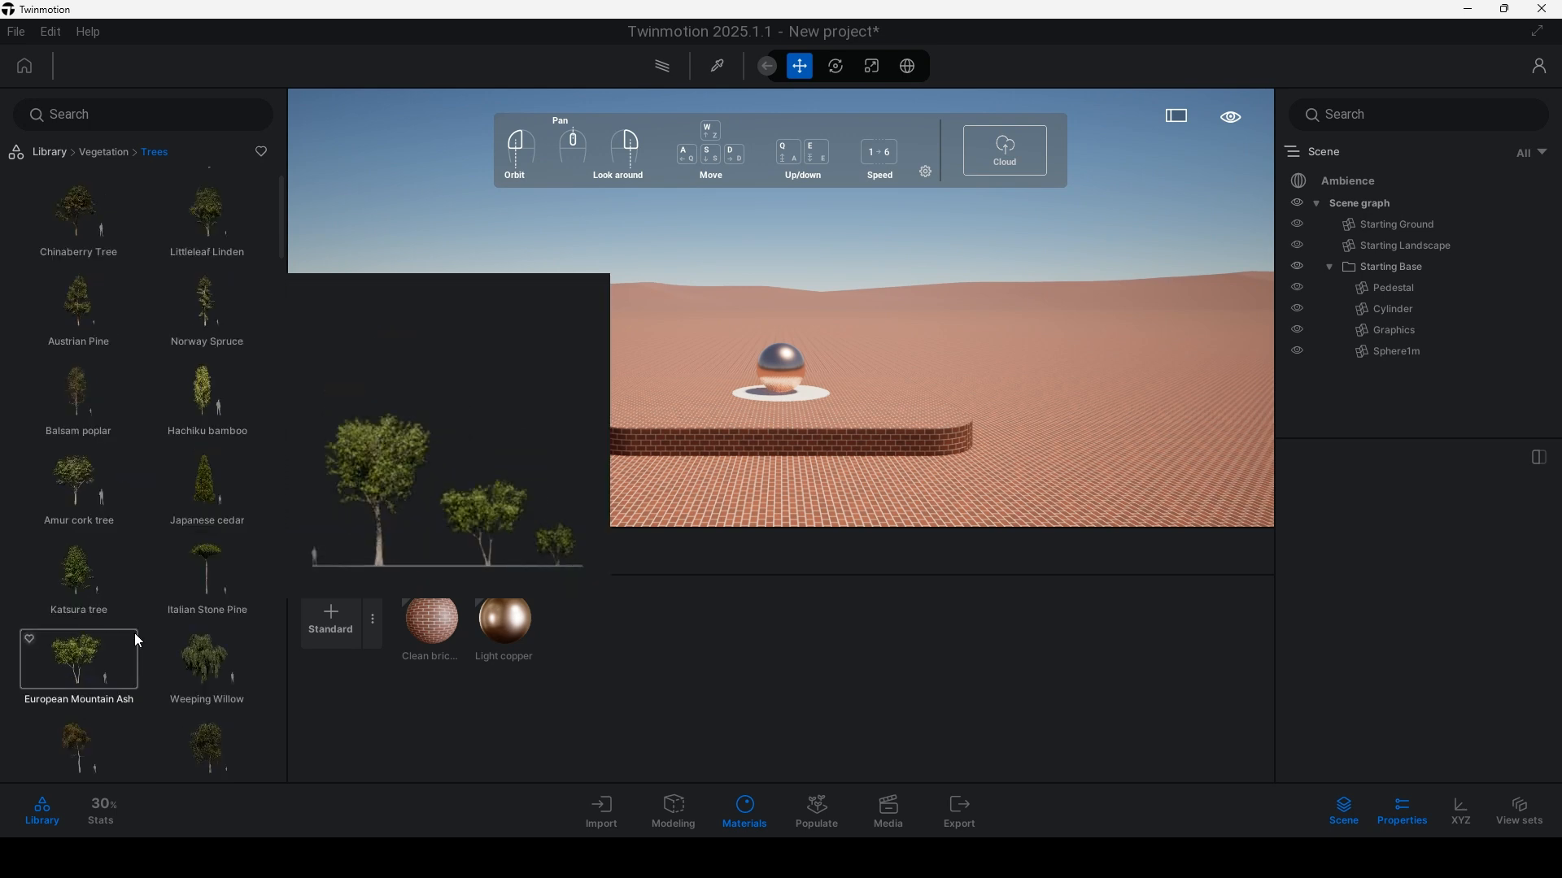
{"action": "scroll", "coordinate": [168, 597], "scroll_direction": "up", "scroll_amount": 1}
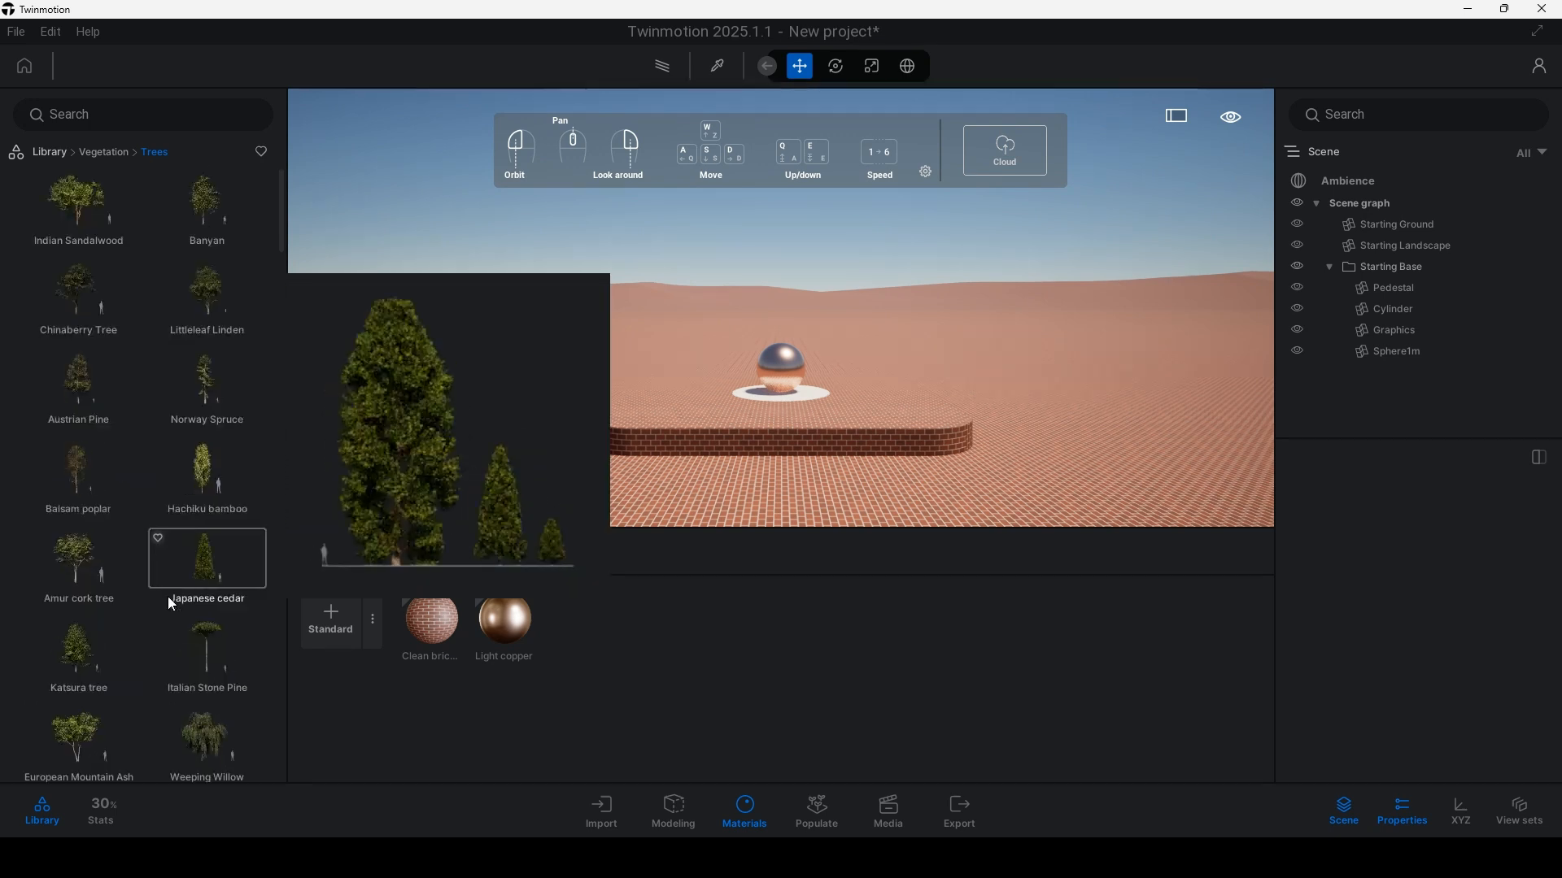
{"action": "left_click", "coordinate": [76, 386]}
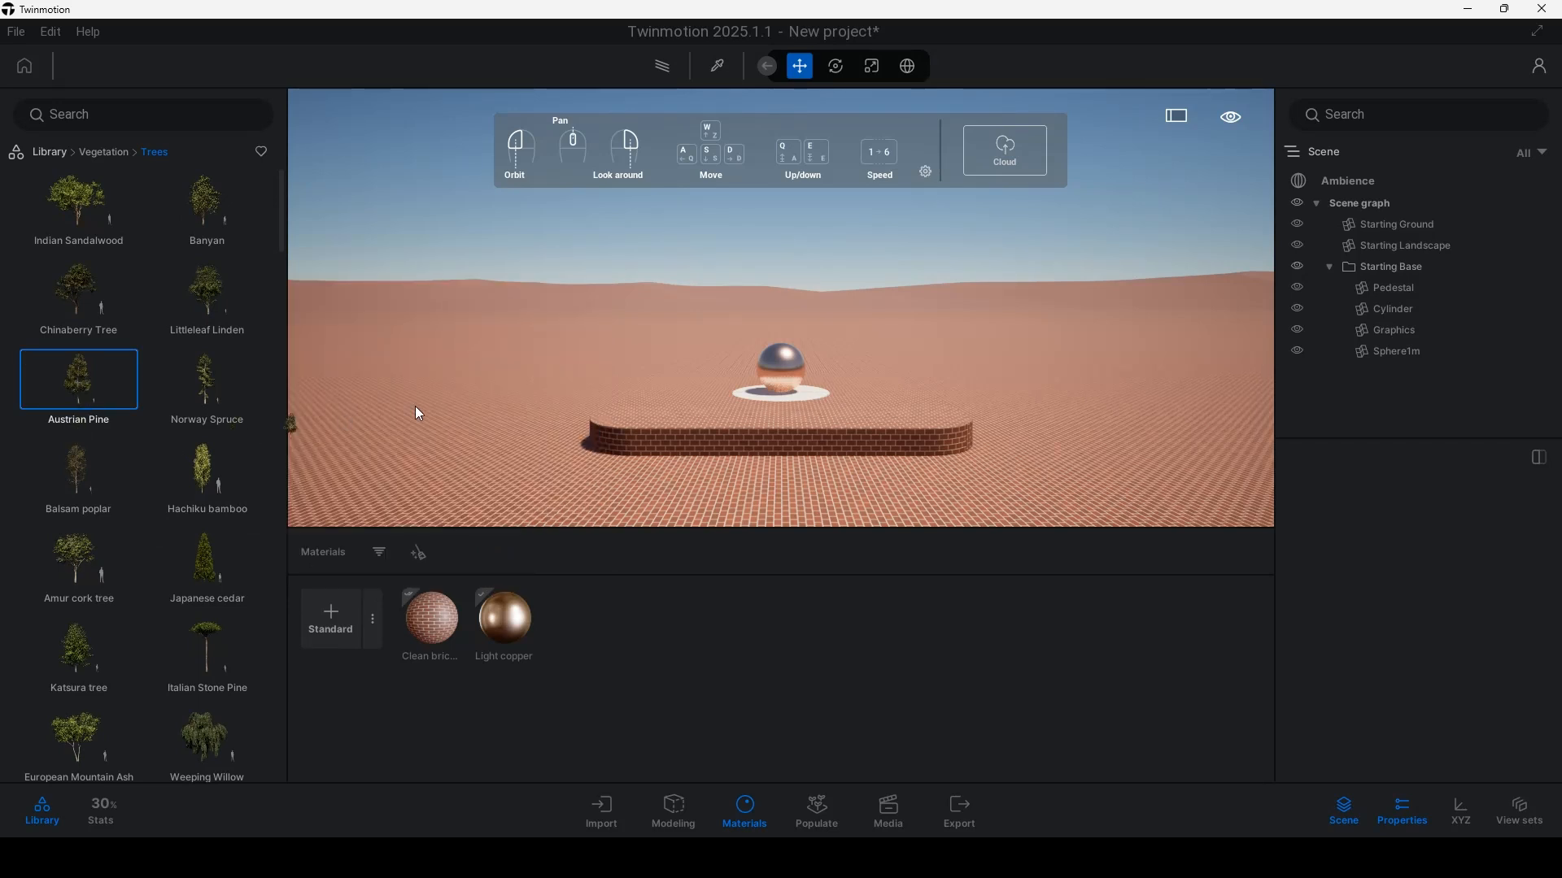
{"action": "left_click", "coordinate": [675, 401]}
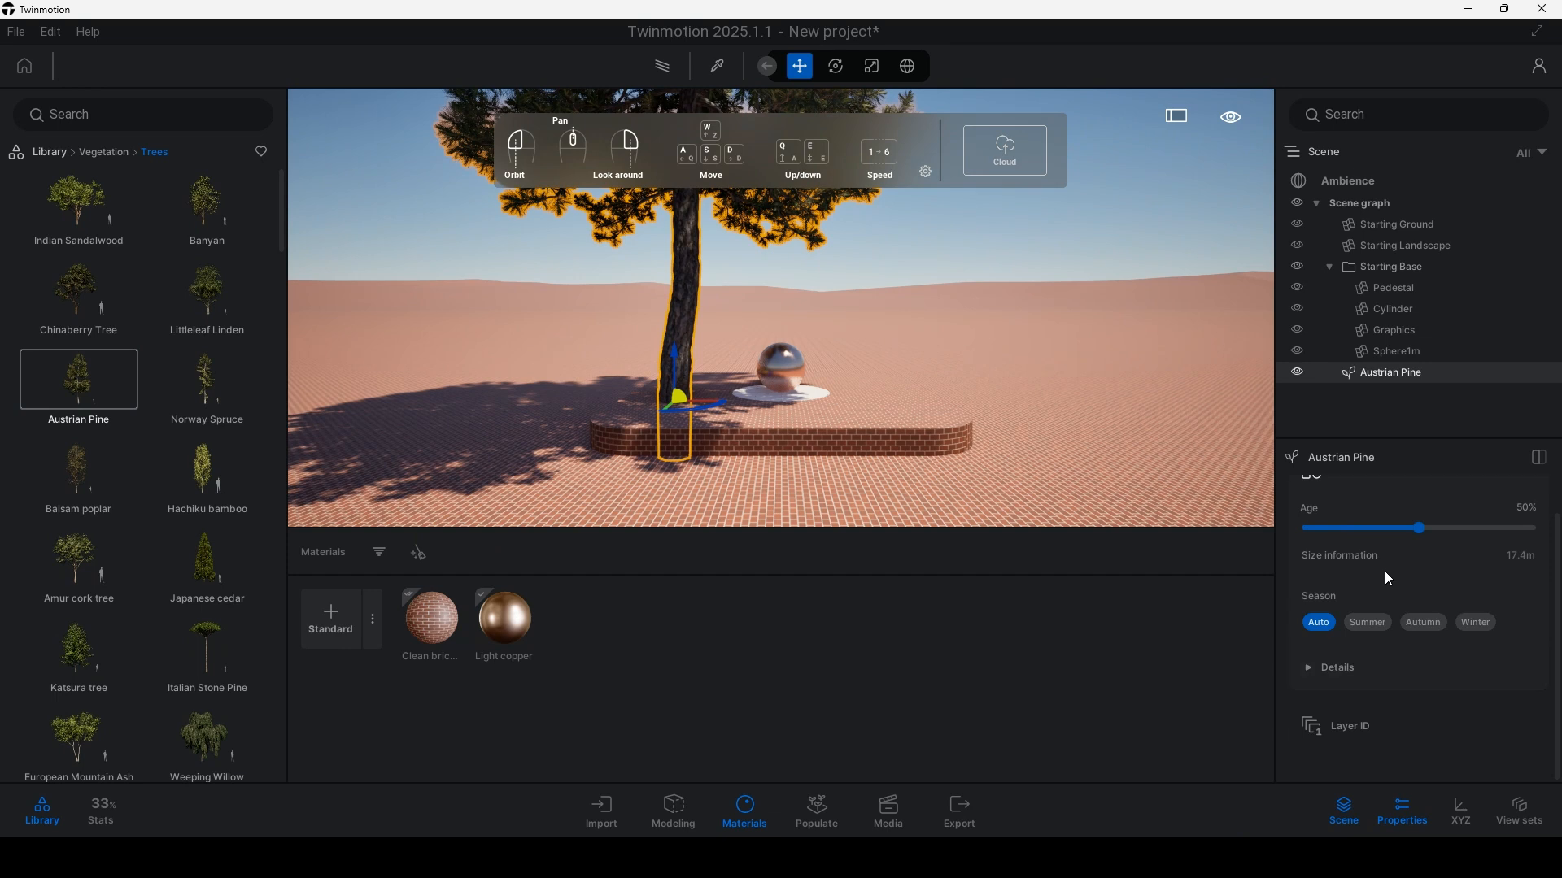
Set the Austrian Pine's age to 31%, raise it about 0.83 m so its trunk stands on the base, and deselect it
{"action": "scroll", "coordinate": [1407, 610], "scroll_direction": "up", "scroll_amount": 1}
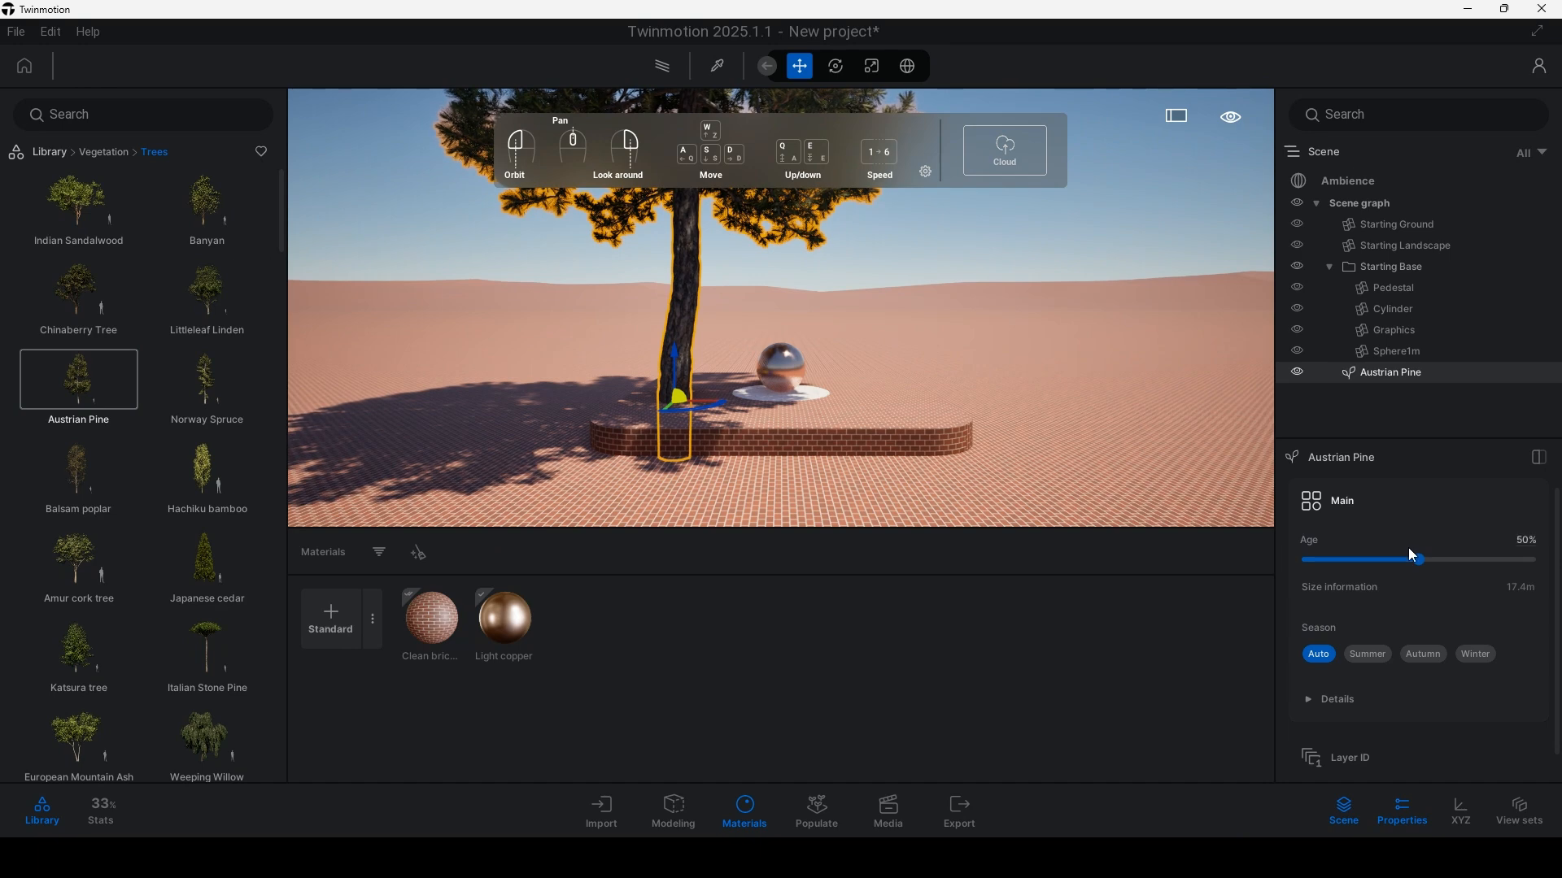
{"action": "left_click_drag", "start_coordinate": [1416, 564], "coordinate": [1375, 563]}
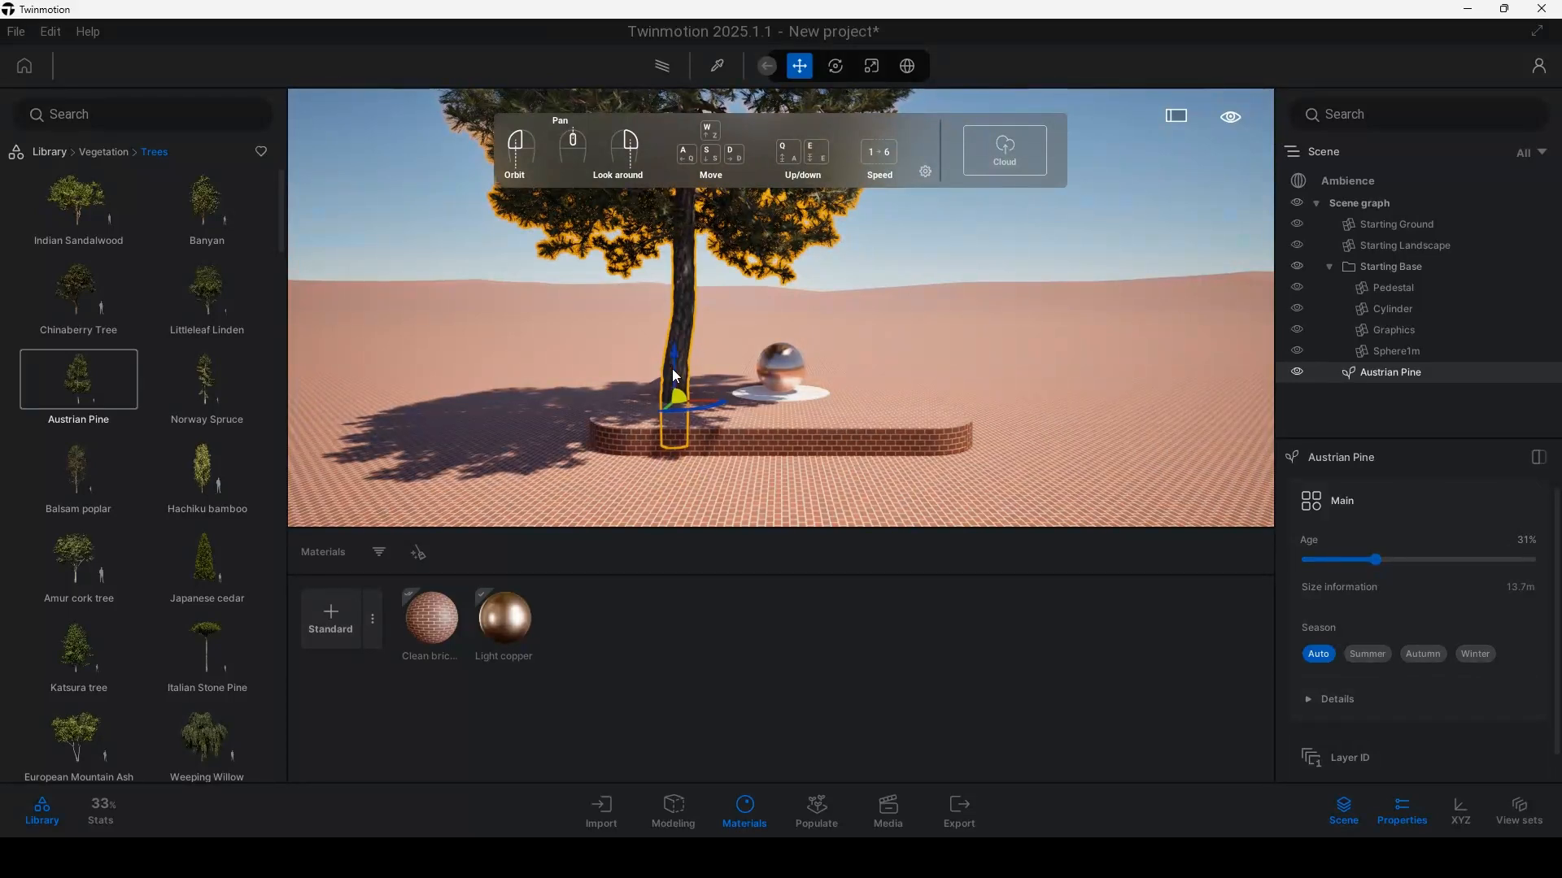
{"action": "left_click_drag", "start_coordinate": [675, 361], "coordinate": [665, 314]}
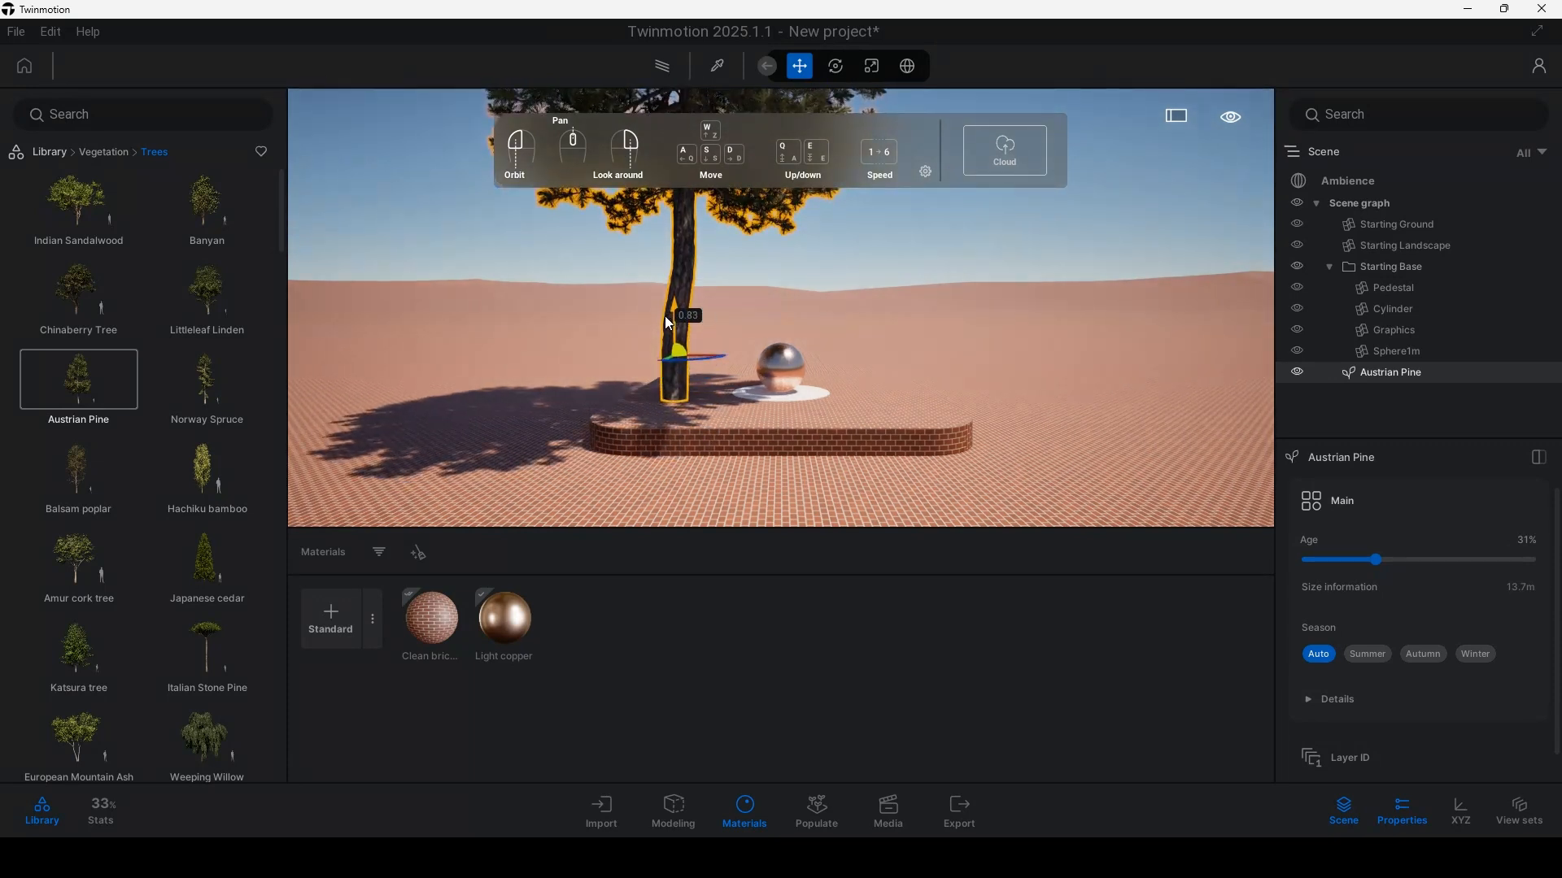
{"action": "left_click", "coordinate": [965, 221]}
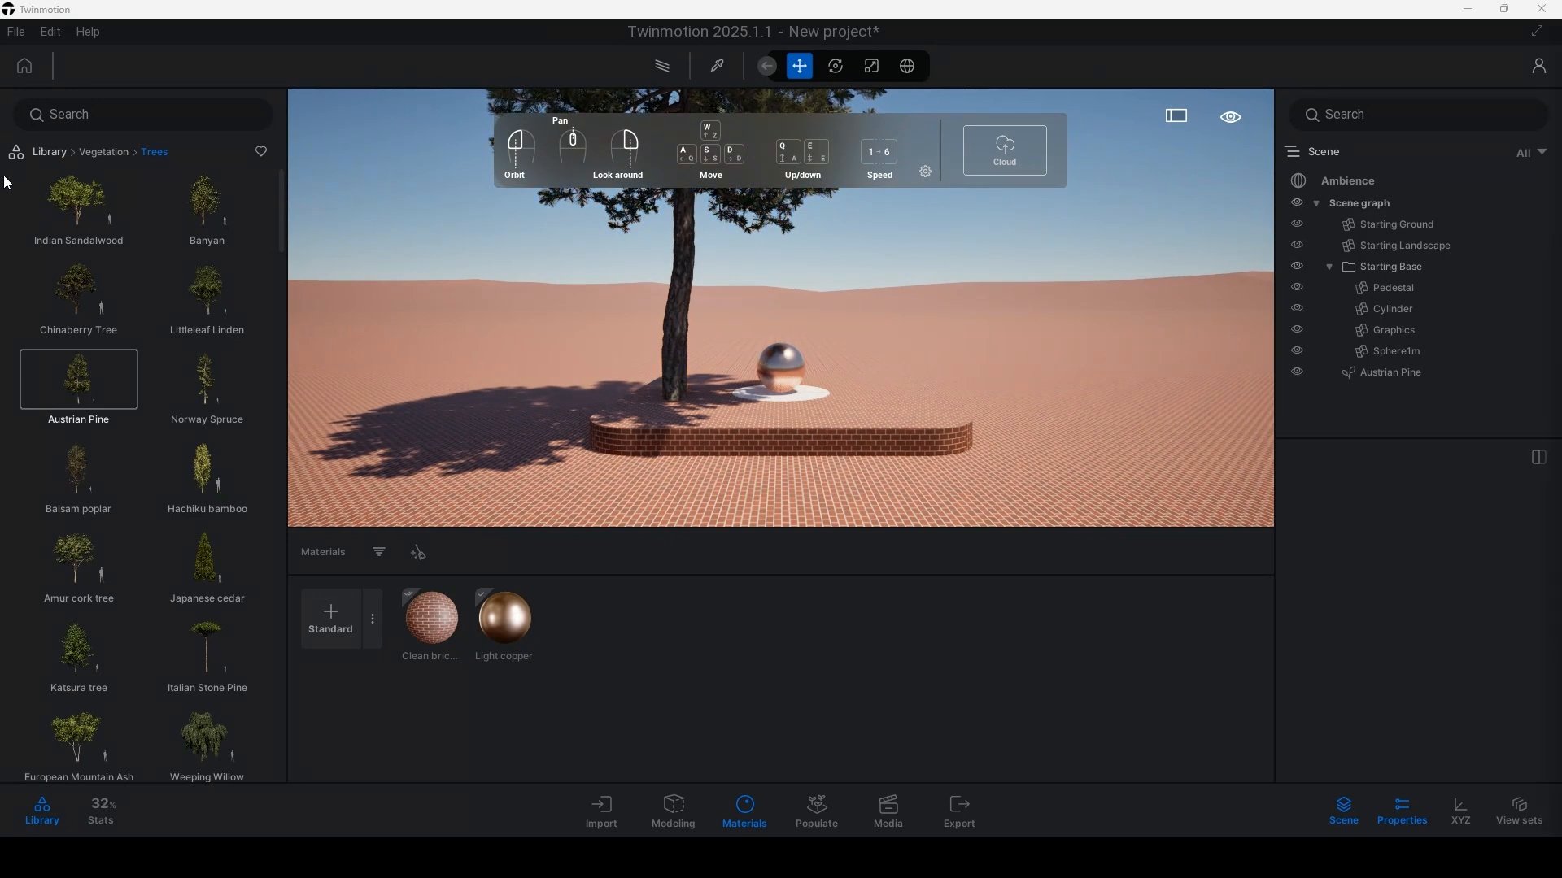
Place Rock 6 from the Rocks vegetation category on the base between the pine and the sphere
{"action": "left_click", "coordinate": [95, 153]}
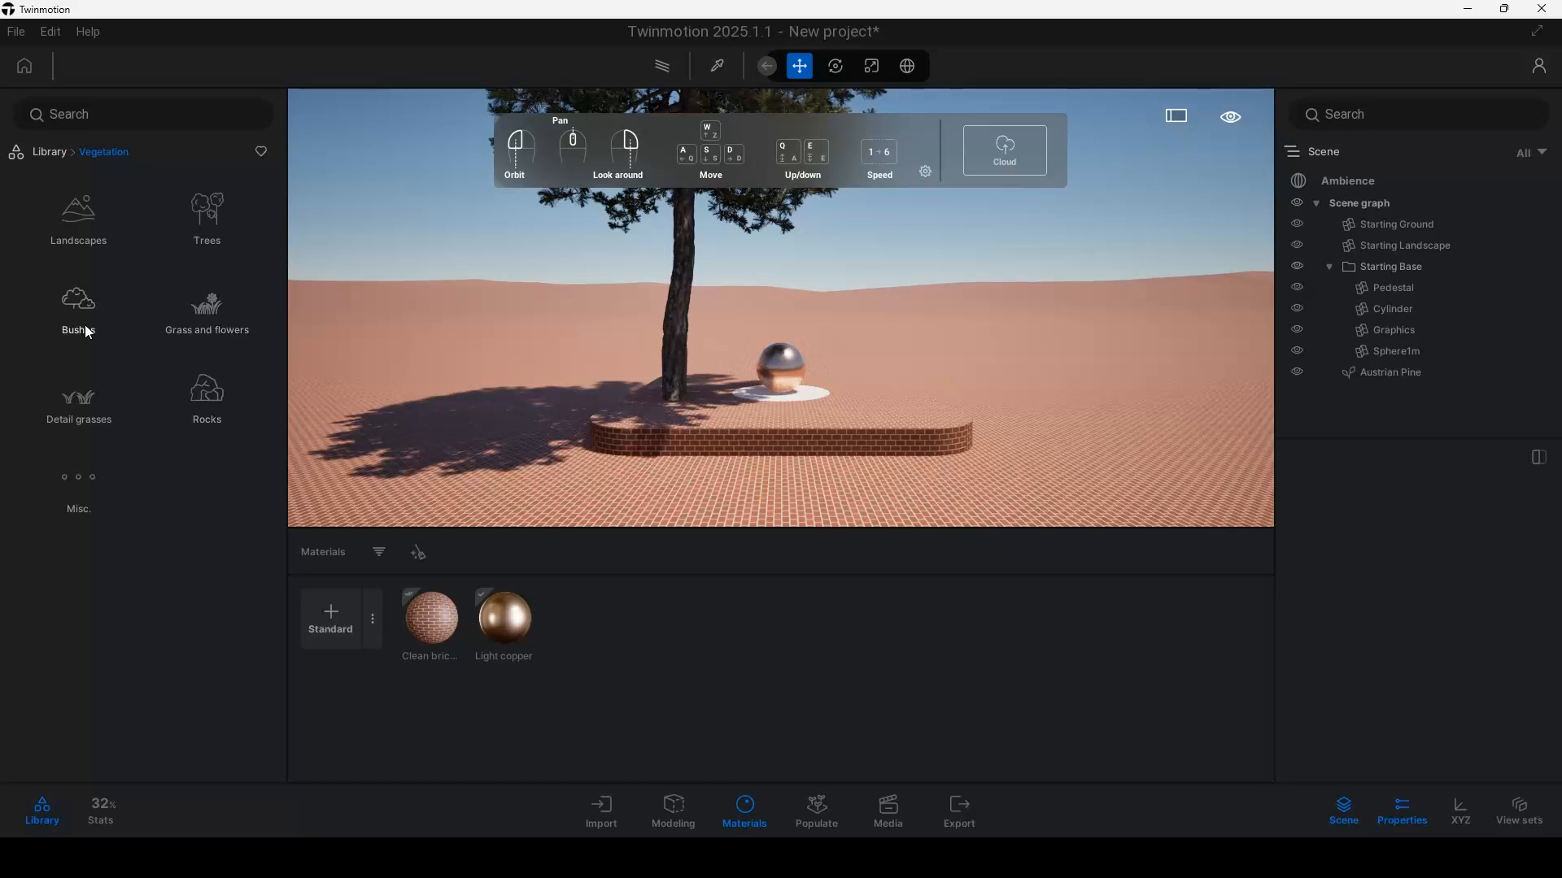
{"action": "left_click", "coordinate": [206, 392]}
{"action": "left_click_drag", "start_coordinate": [207, 380], "coordinate": [706, 409]}
{"action": "left_click", "coordinate": [721, 415]}
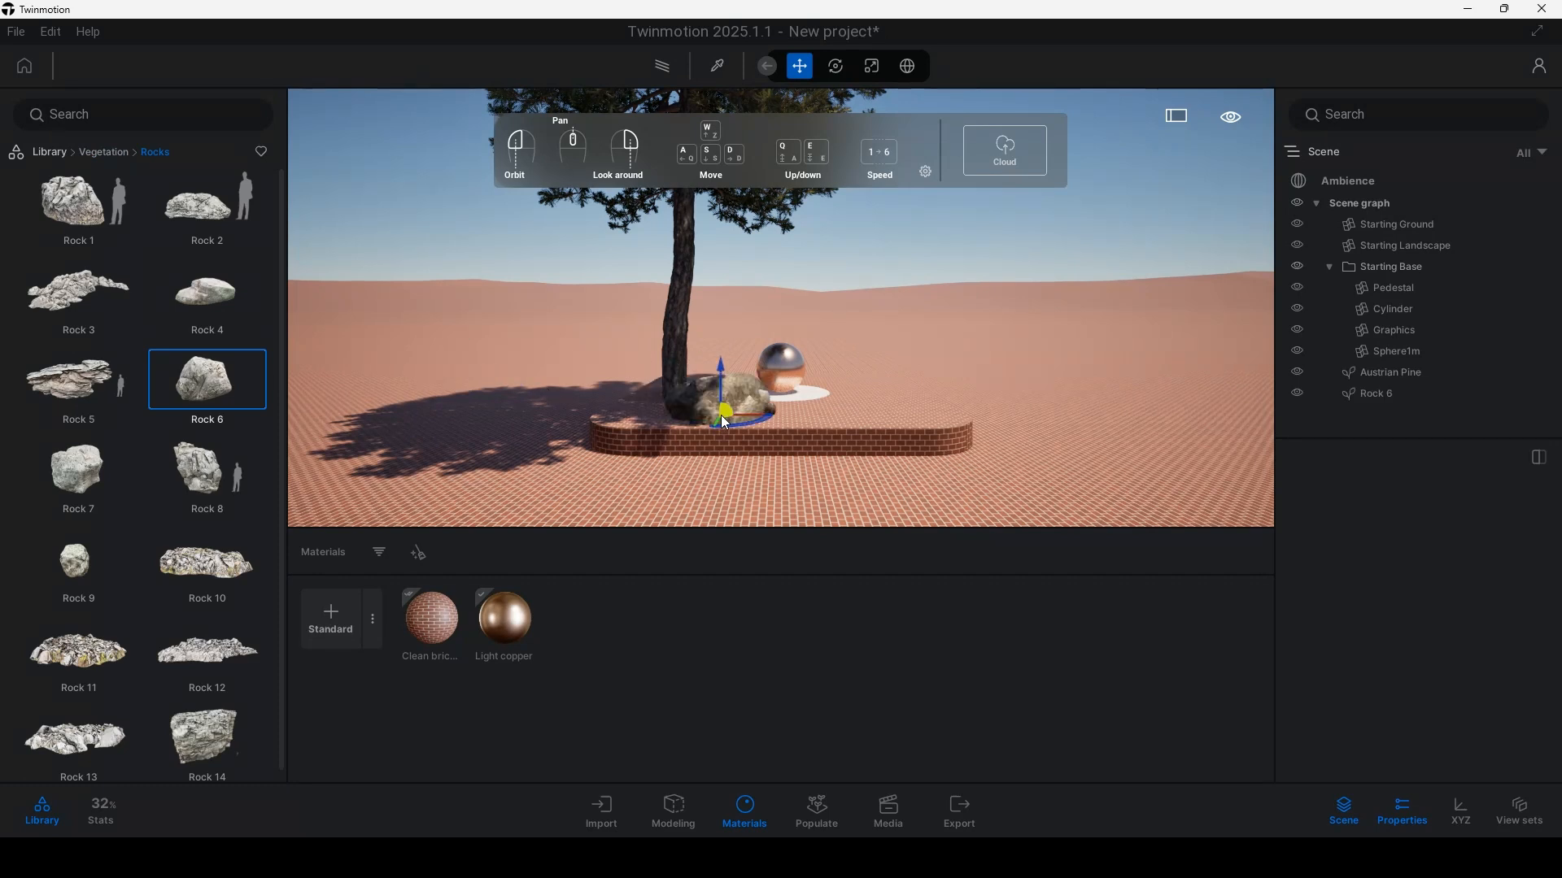
{"action": "key", "text": "Escape"}
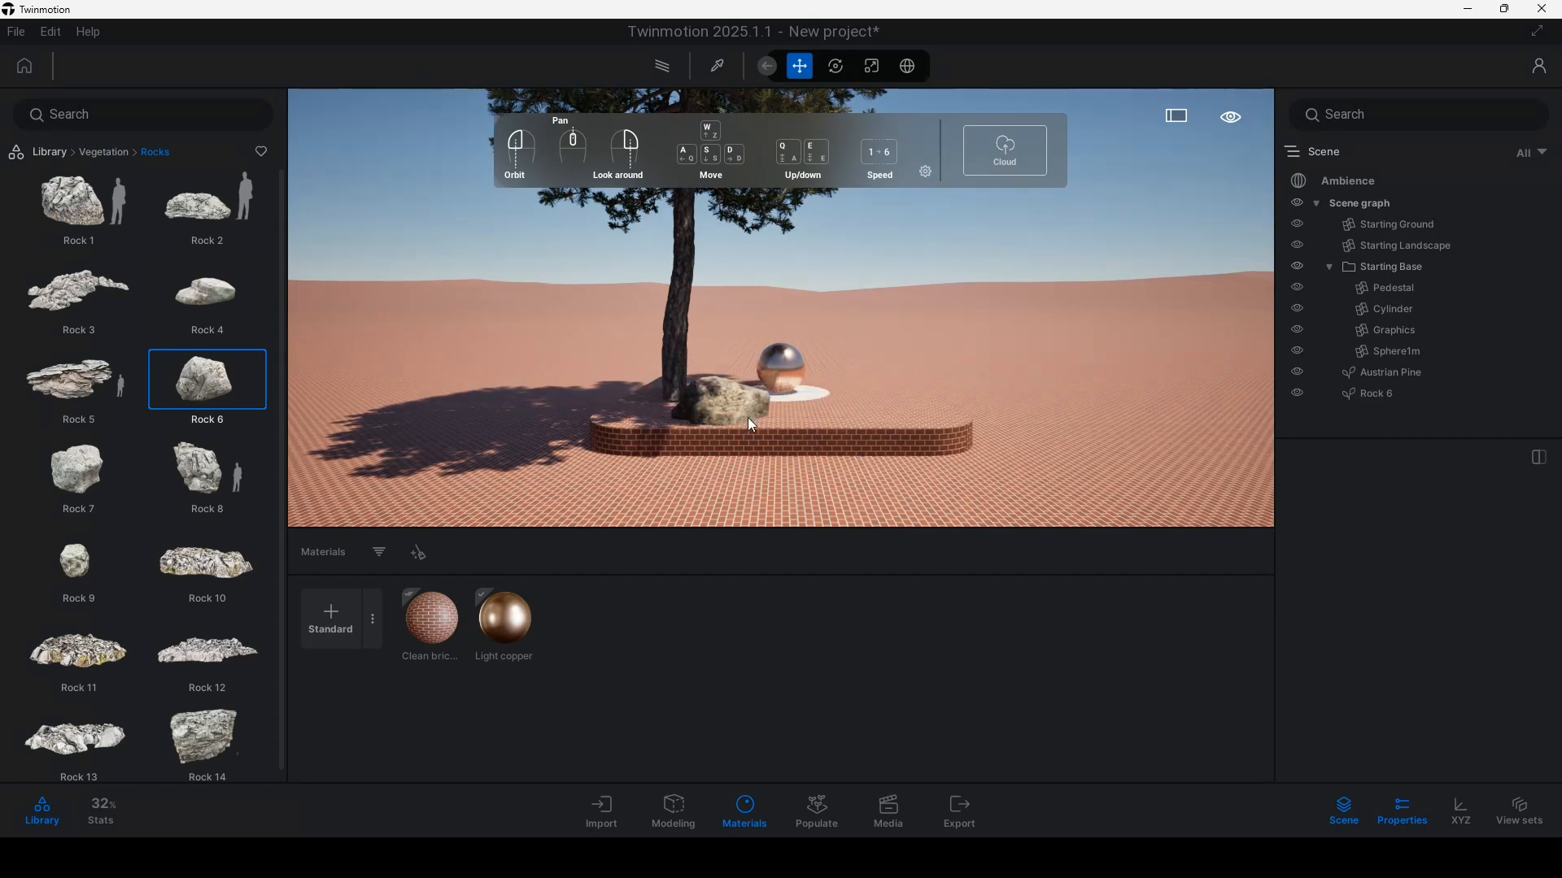
Scale Rock 6 down uniformly so it becomes smaller beside the trunk
{"action": "left_click", "coordinate": [724, 411]}
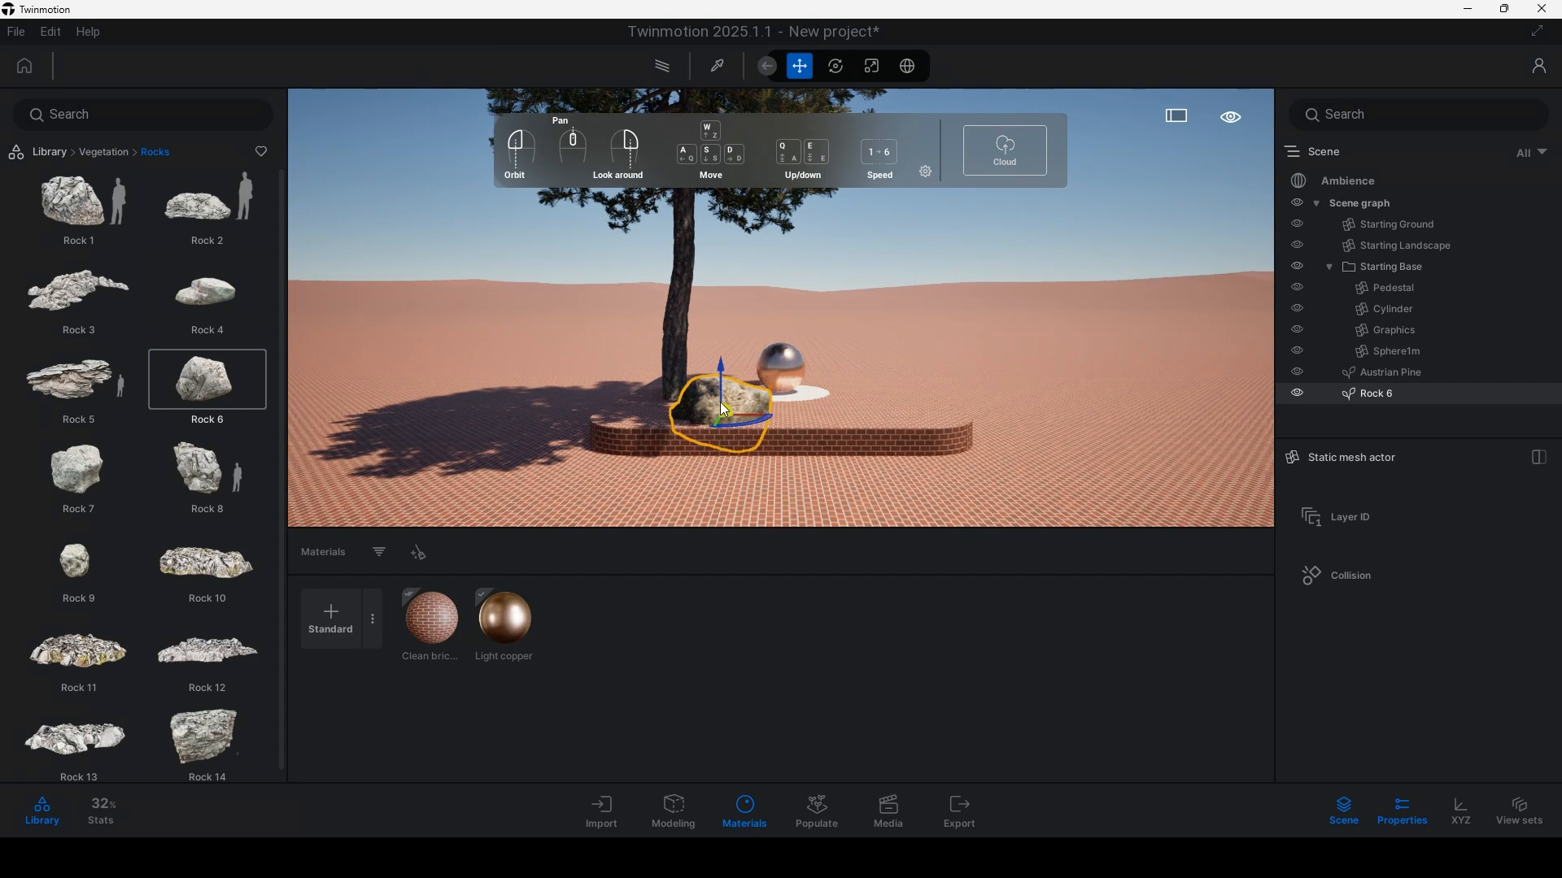
{"action": "left_click", "coordinate": [873, 66]}
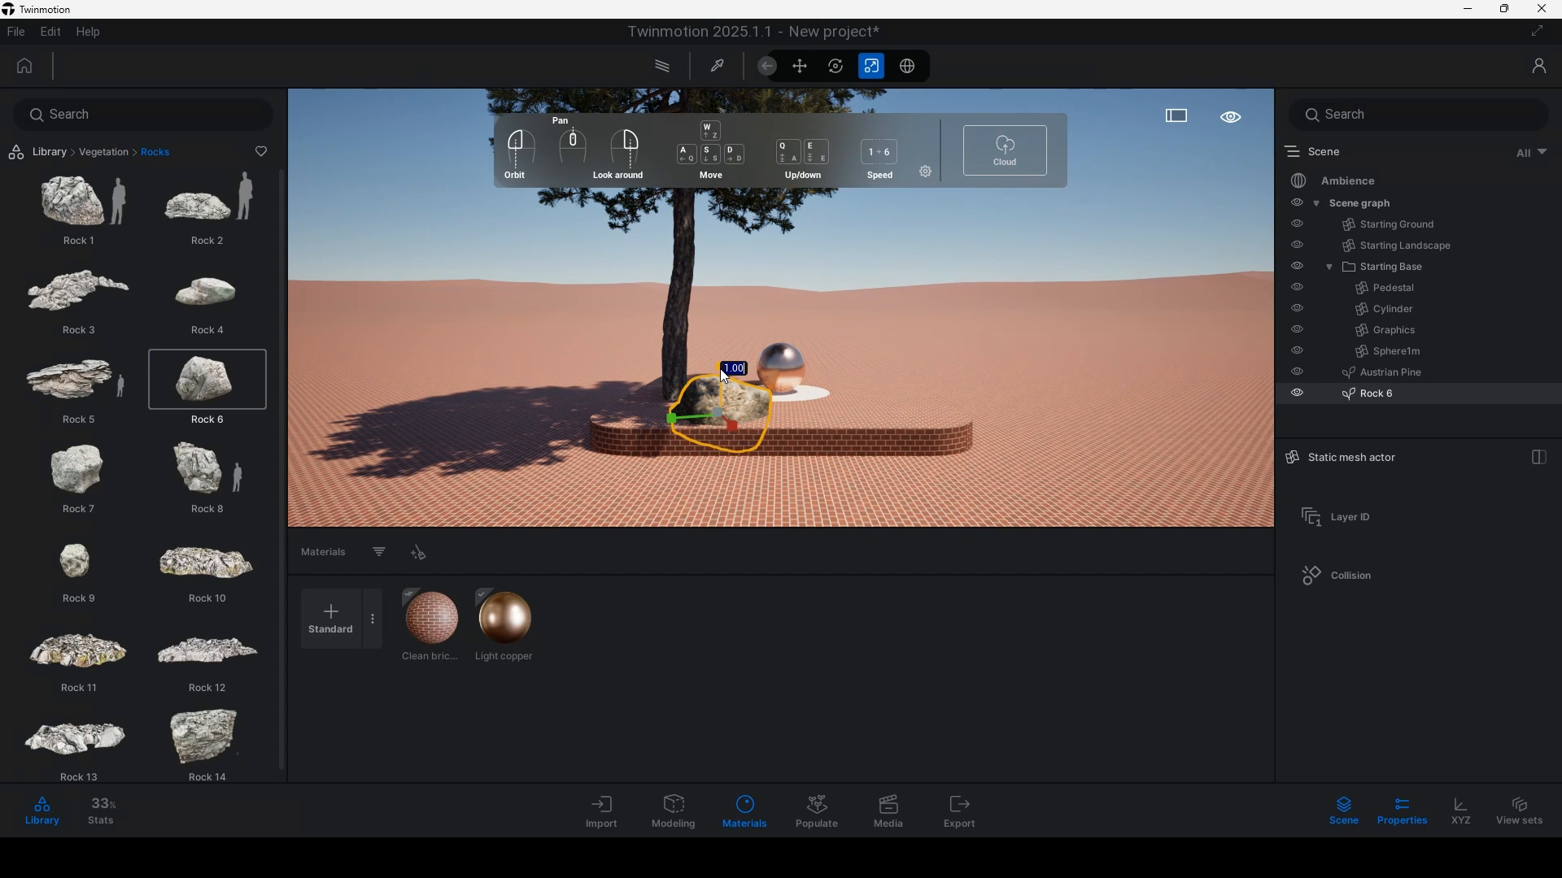
{"action": "left_click", "coordinate": [673, 419]}
{"action": "left_click", "coordinate": [719, 416]}
{"action": "left_click_drag", "start_coordinate": [720, 413], "coordinate": [653, 460]}
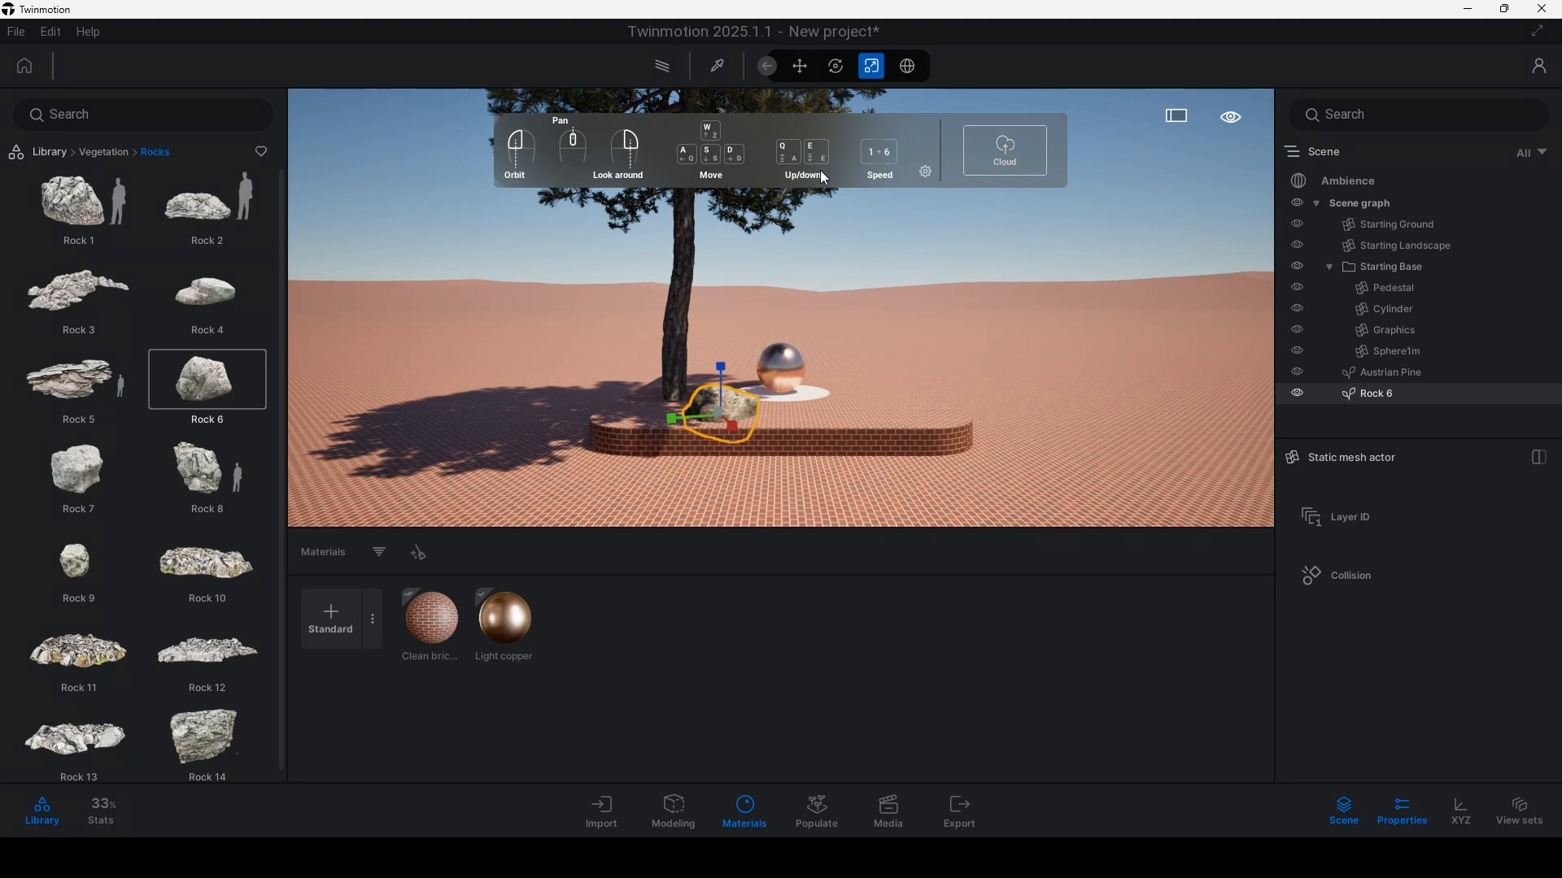
Raise Rock 6 so it sits on top of the base and rotate it about -50° around its vertical axis
{"action": "left_click", "coordinate": [806, 71]}
{"action": "left_click_drag", "start_coordinate": [719, 364], "coordinate": [724, 343]}
{"action": "left_click_drag", "start_coordinate": [740, 407], "coordinate": [653, 392]}
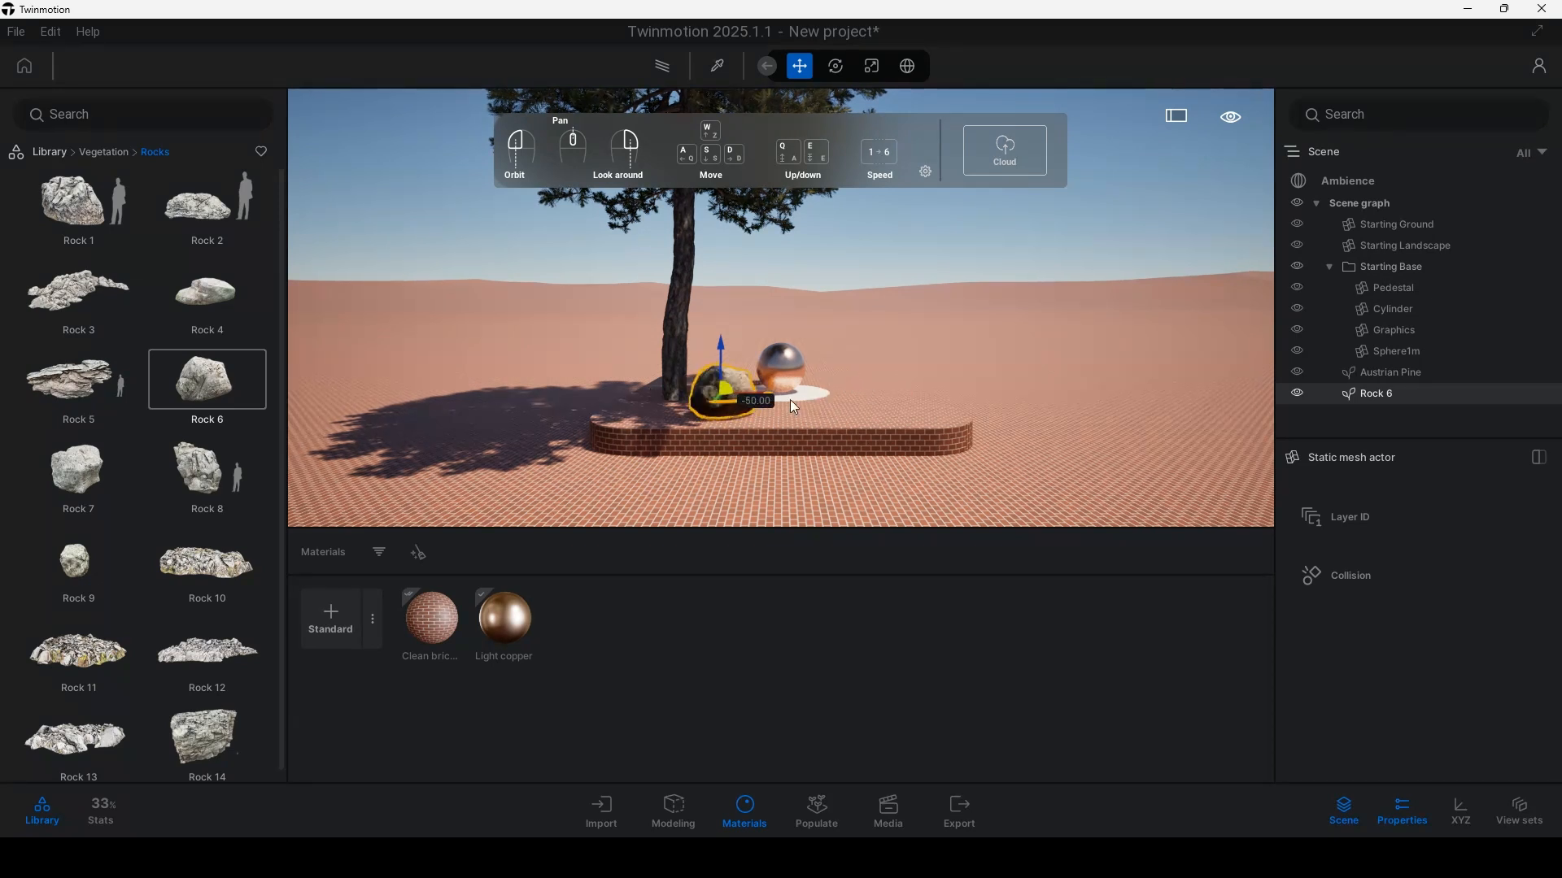